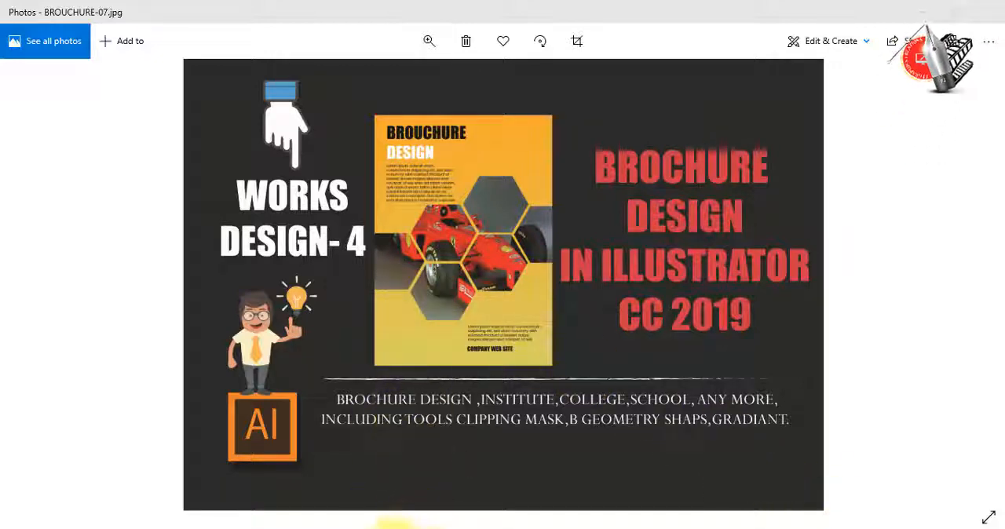
Switch to Adobe Illustrator and start a new print document using the Letter preset
{"action": "mouse_move", "coordinate": [386, 526]}
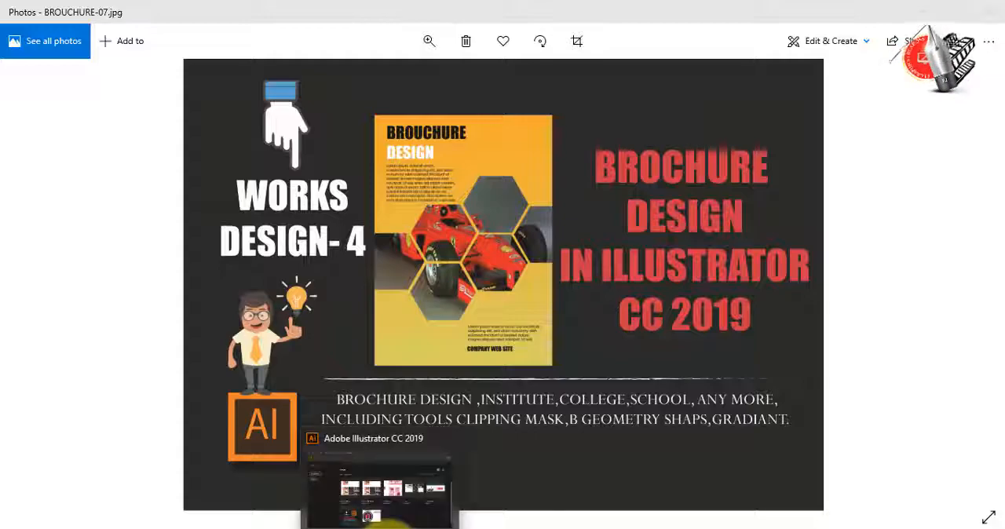
{"action": "left_click", "coordinate": [383, 521]}
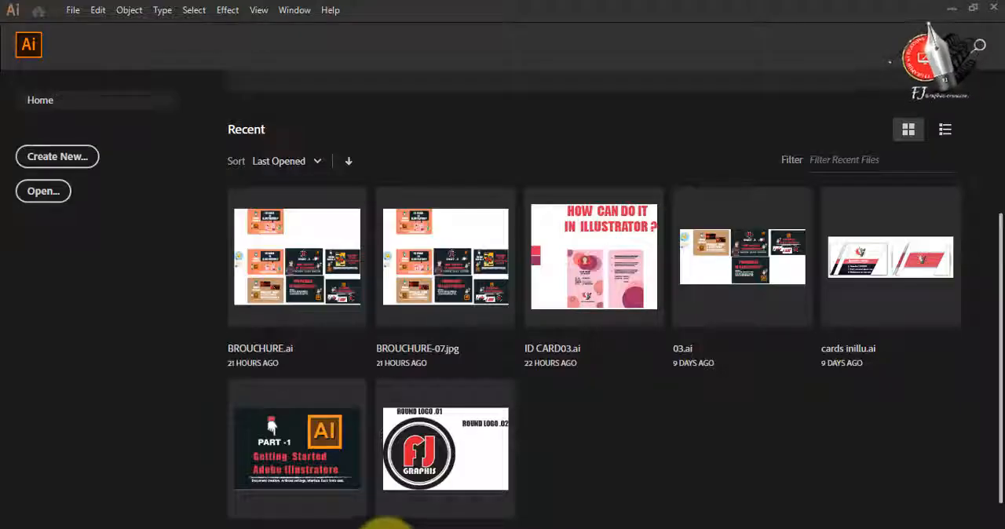
{"action": "left_click", "coordinate": [55, 161]}
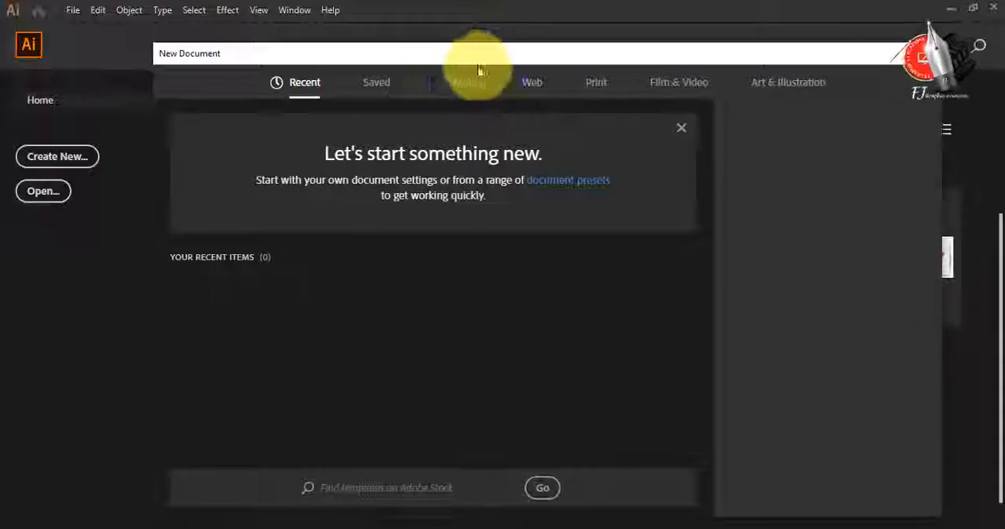
{"action": "left_click", "coordinate": [601, 84]}
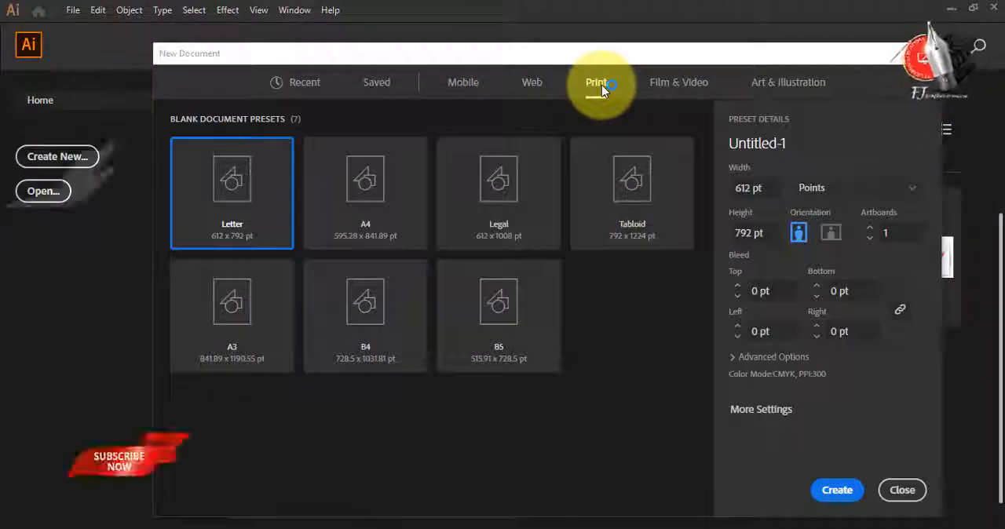
{"action": "left_click", "coordinate": [380, 201]}
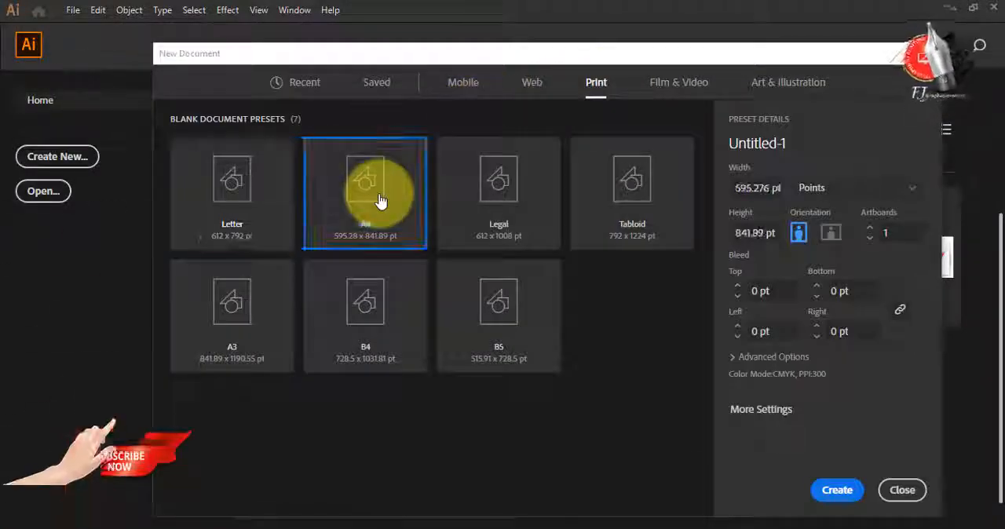
{"action": "left_click", "coordinate": [283, 219]}
Name the new document BROUCHURE DESIGN
{"action": "left_click_drag", "start_coordinate": [859, 142], "coordinate": [725, 147]}
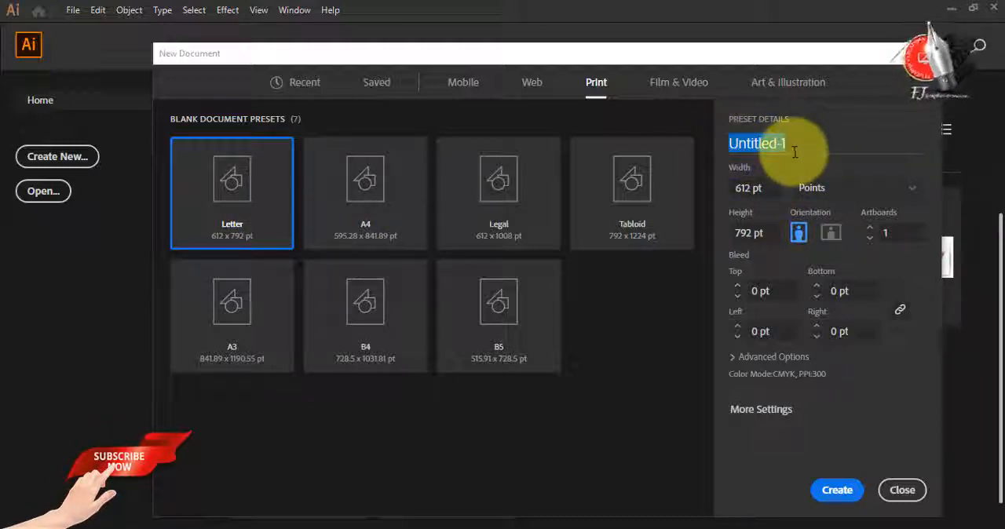
{"action": "type", "text": "B"}
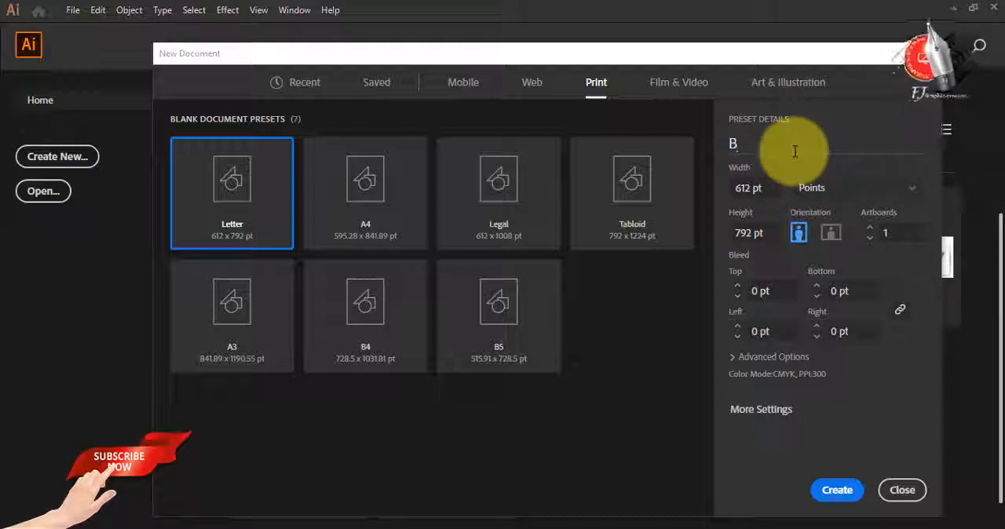
{"action": "type", "text": "ROUCHURE DESIGN"}
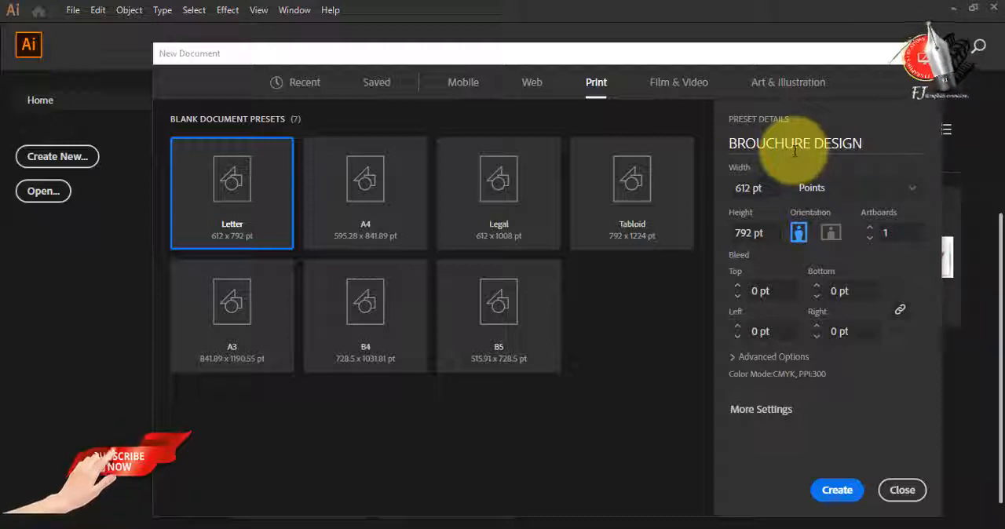
Set the new document's units to centimeters with a 0.1 cm bleed on all sides and create it
{"action": "left_click", "coordinate": [906, 198]}
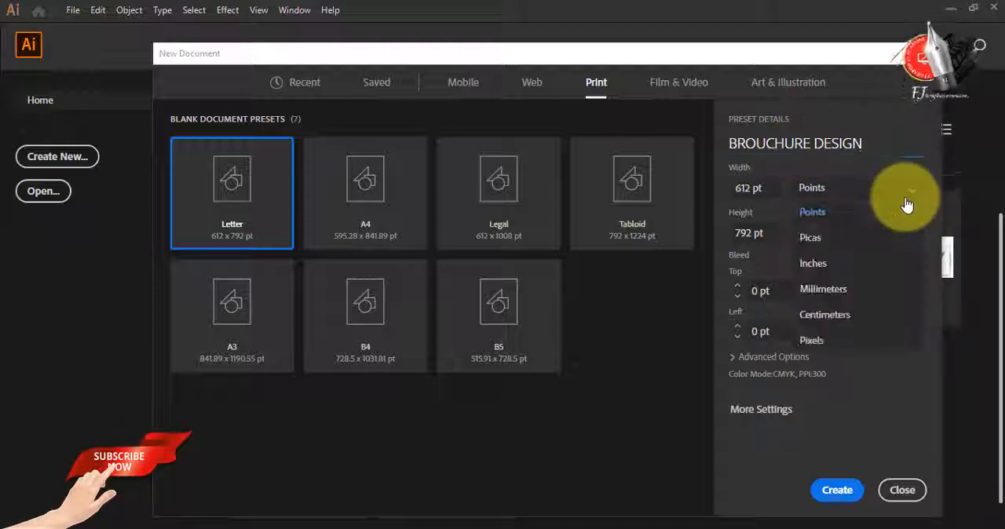
{"action": "left_click", "coordinate": [868, 314]}
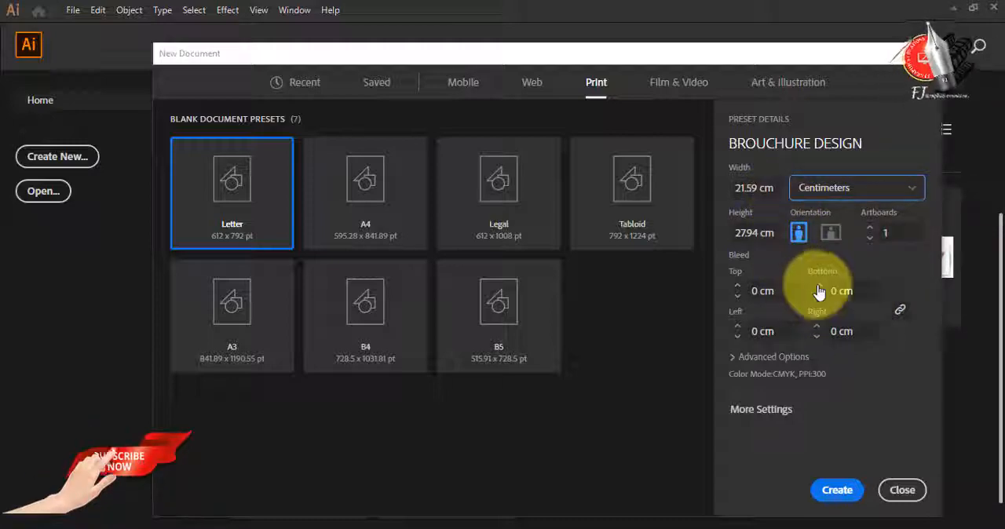
{"action": "left_click", "coordinate": [737, 285]}
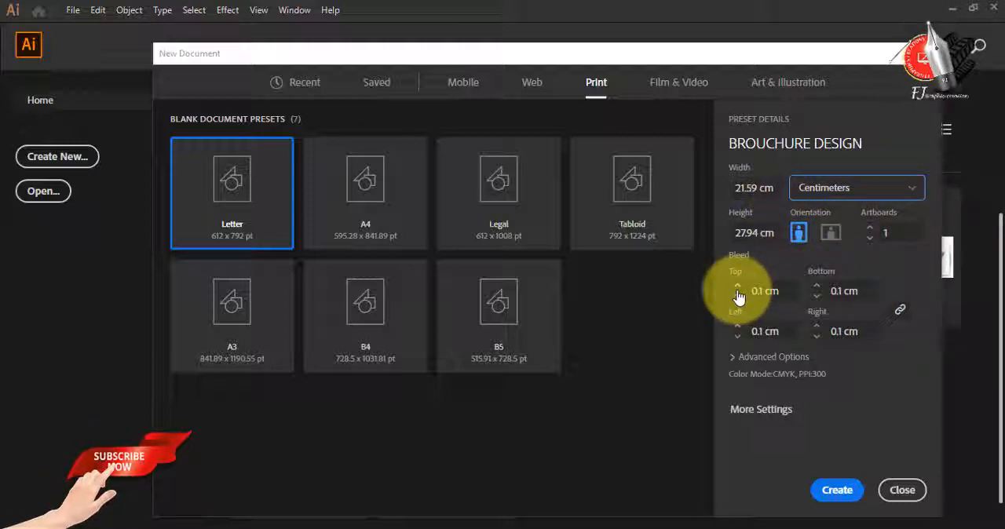
{"action": "left_click", "coordinate": [822, 490]}
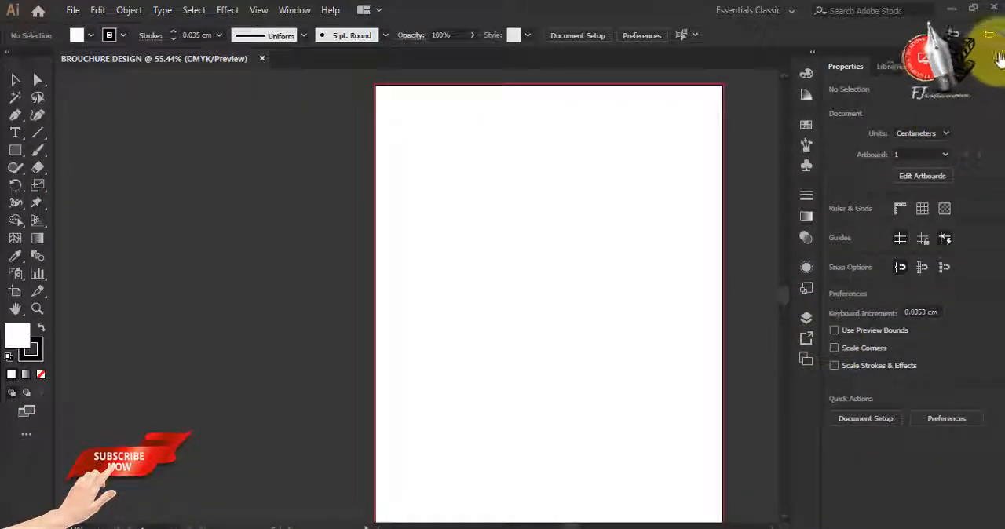
Collapse the expanded Properties dock and fit the artboard in the window
{"action": "left_click", "coordinate": [1000, 54]}
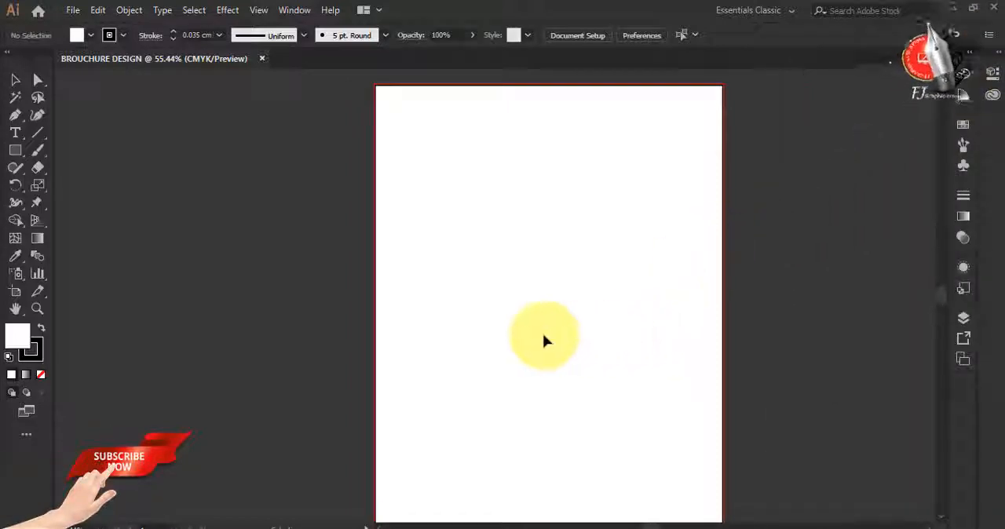
{"action": "scroll", "coordinate": [546, 342], "scroll_direction": "down", "scroll_amount": 1}
{"action": "key", "text": "ctrl+0"}
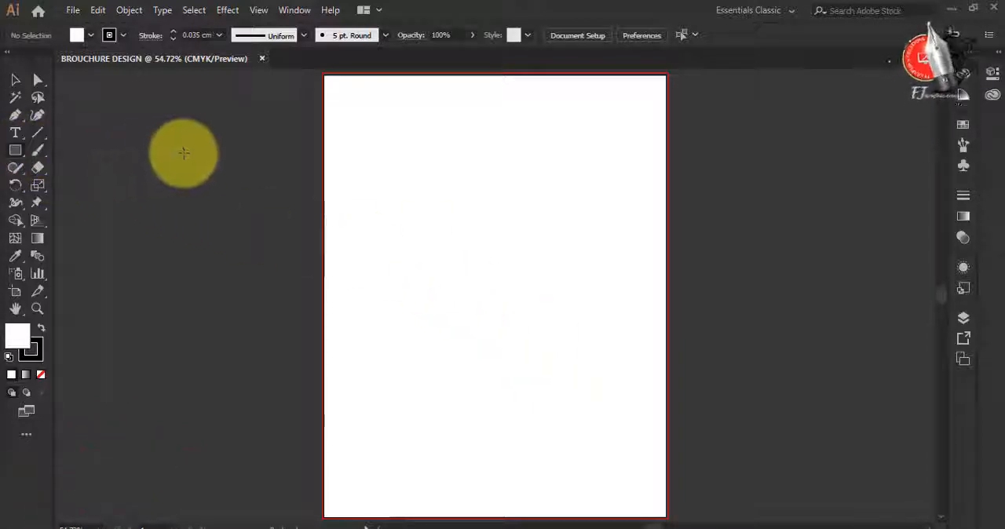
Draw a rectangle covering the whole artboard with no stroke and a white-to-black linear gradient fill
{"action": "left_click", "coordinate": [108, 38]}
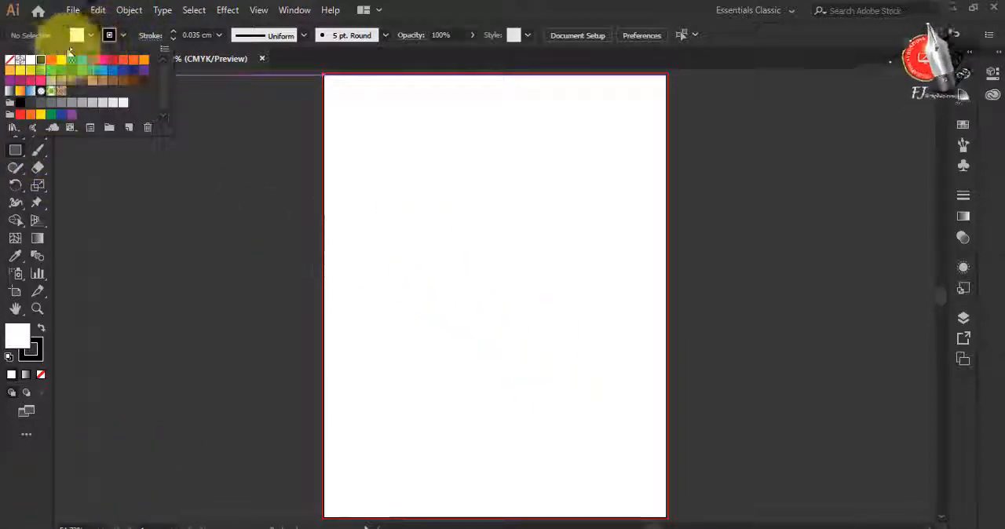
{"action": "left_click", "coordinate": [10, 60]}
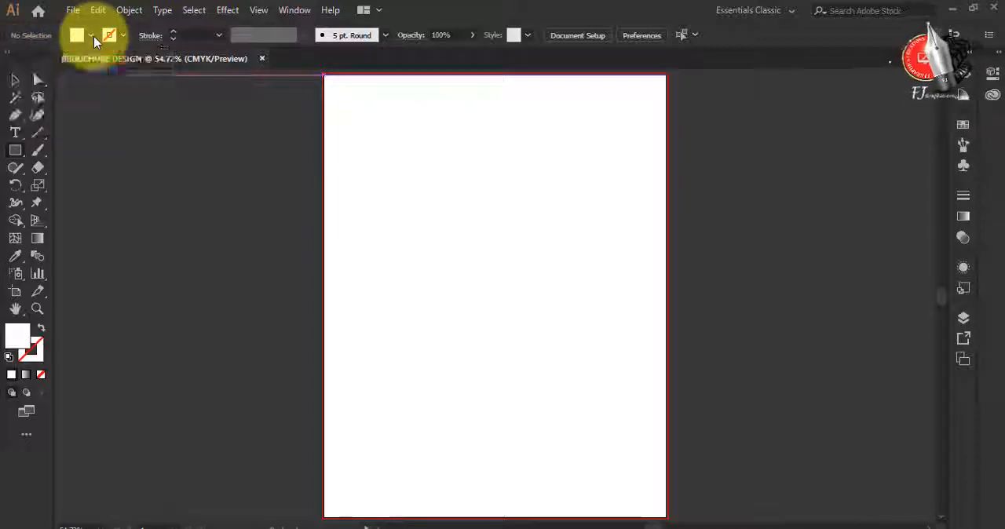
{"action": "left_click", "coordinate": [86, 35]}
{"action": "left_click", "coordinate": [8, 93]}
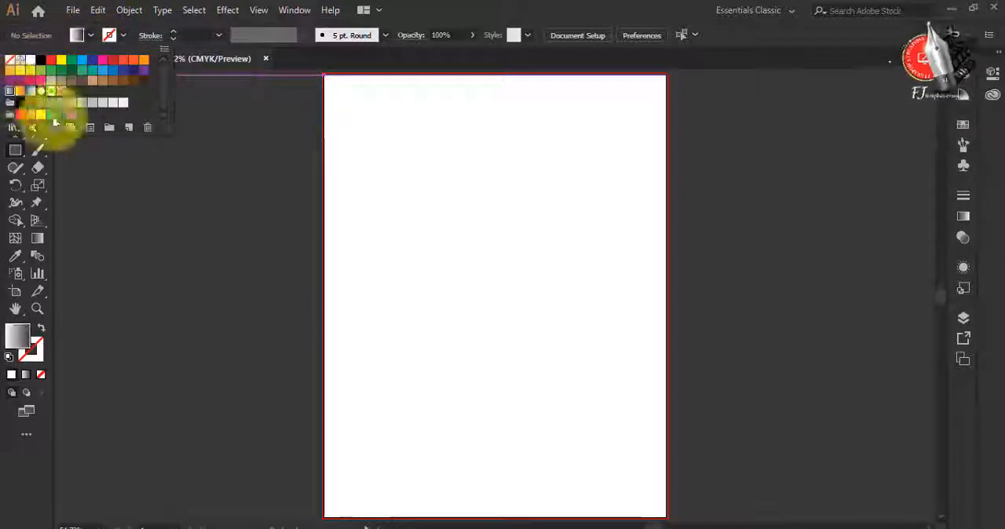
{"action": "left_click", "coordinate": [327, 79]}
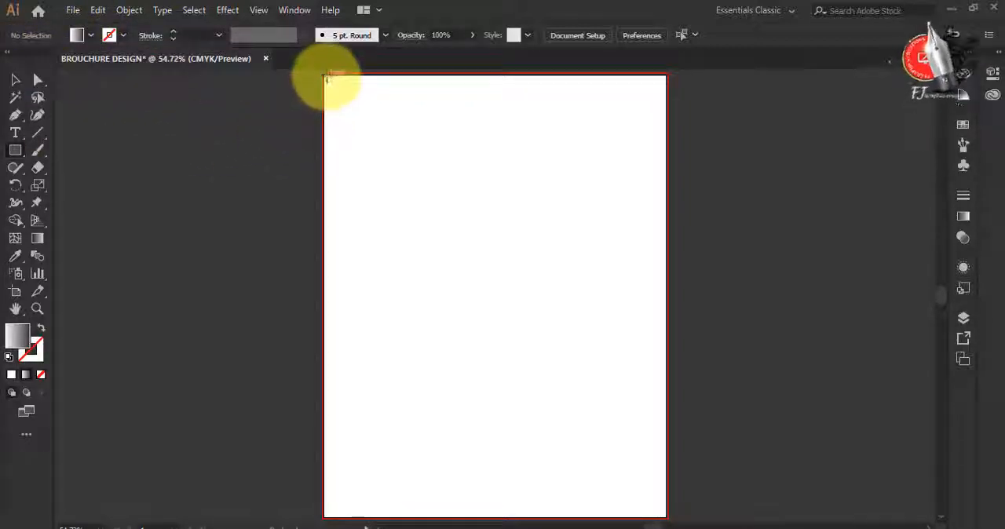
{"action": "left_click_drag", "start_coordinate": [327, 79], "coordinate": [665, 514]}
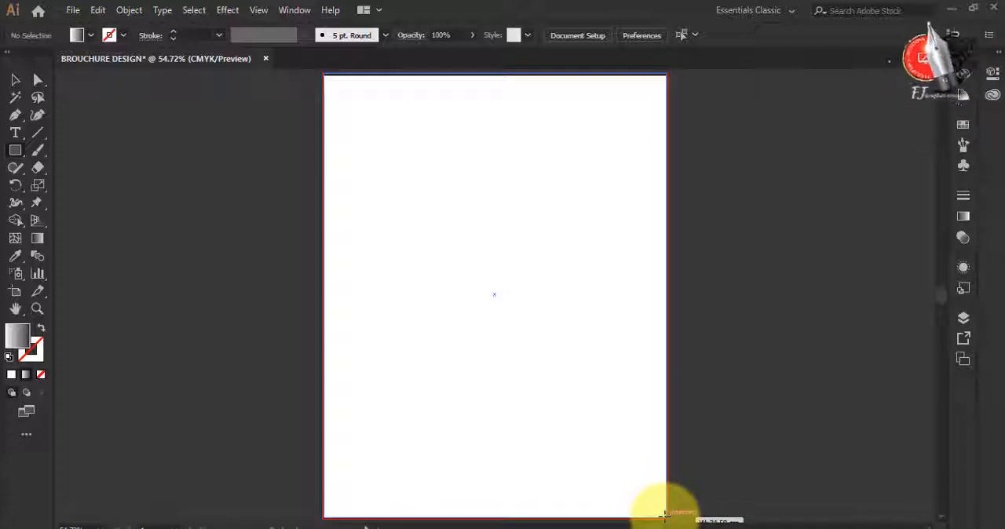
Change the white starting stop of the rectangle's gradient to the yellow swatch C=5 M=0 Y=90 K=0
{"action": "left_click", "coordinate": [965, 220]}
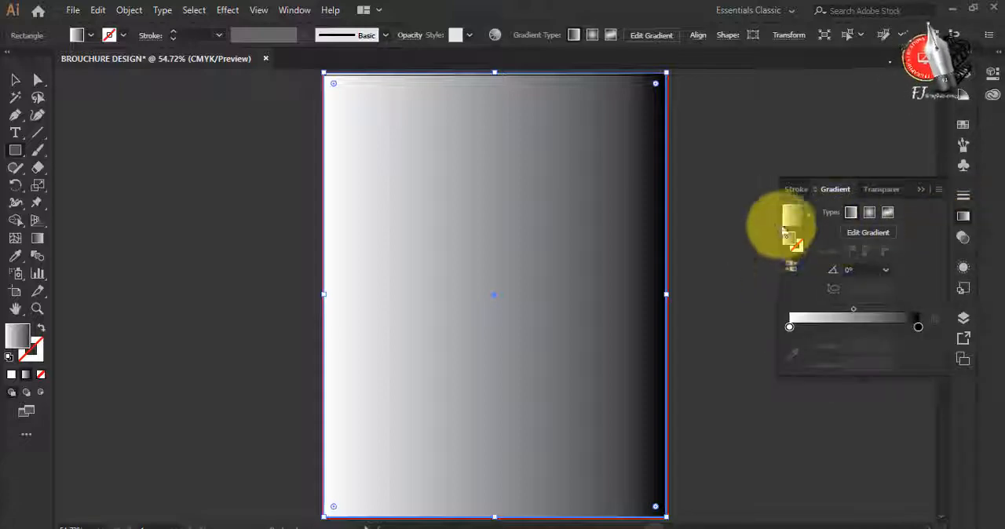
{"action": "left_click", "coordinate": [789, 326]}
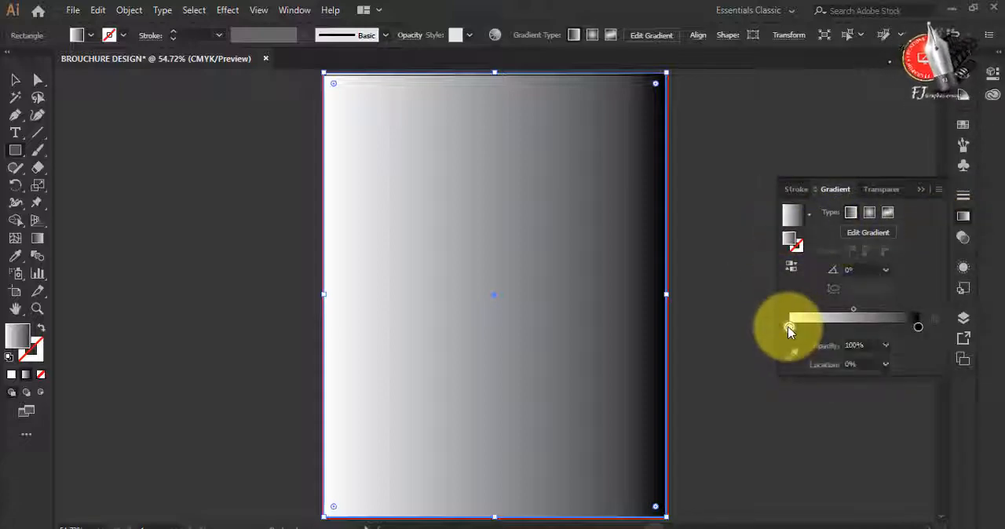
{"action": "double_click", "coordinate": [790, 327]}
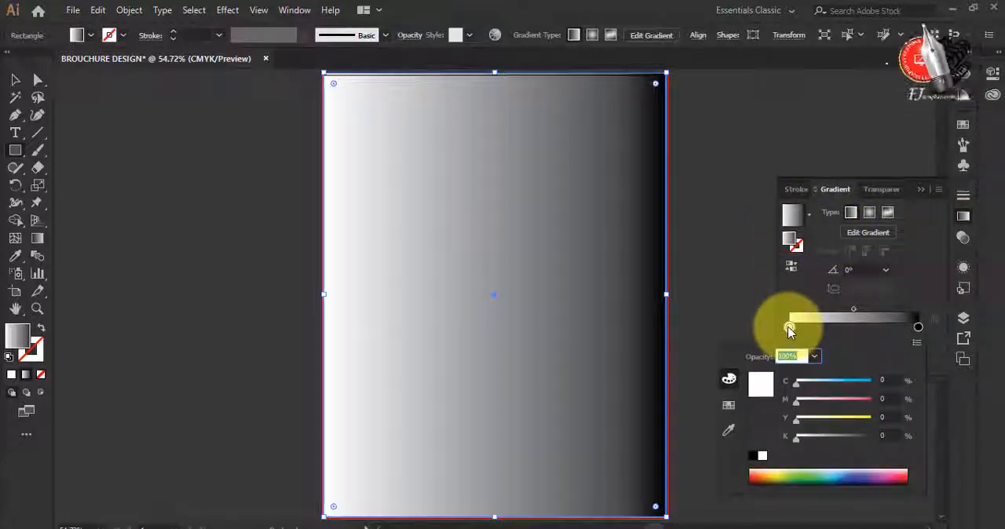
{"action": "left_click", "coordinate": [728, 407]}
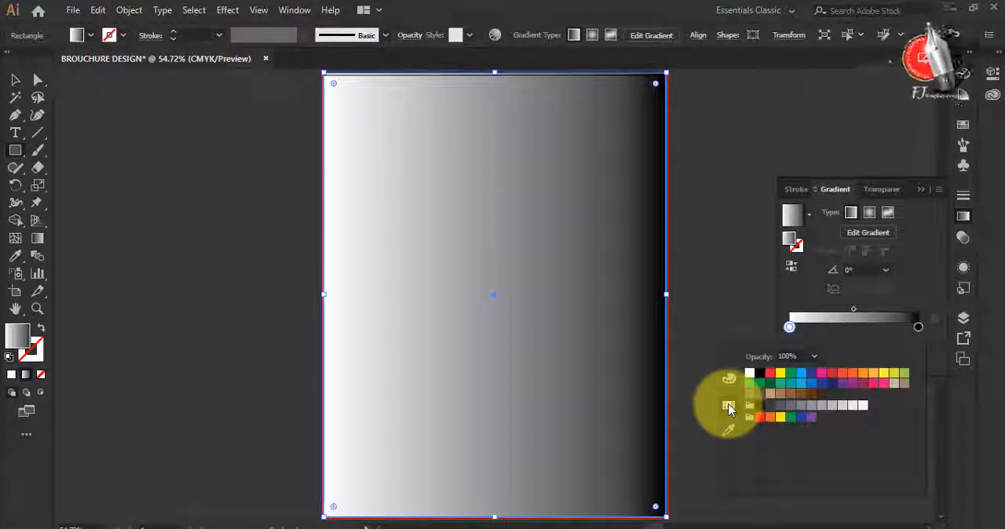
{"action": "left_click", "coordinate": [863, 372]}
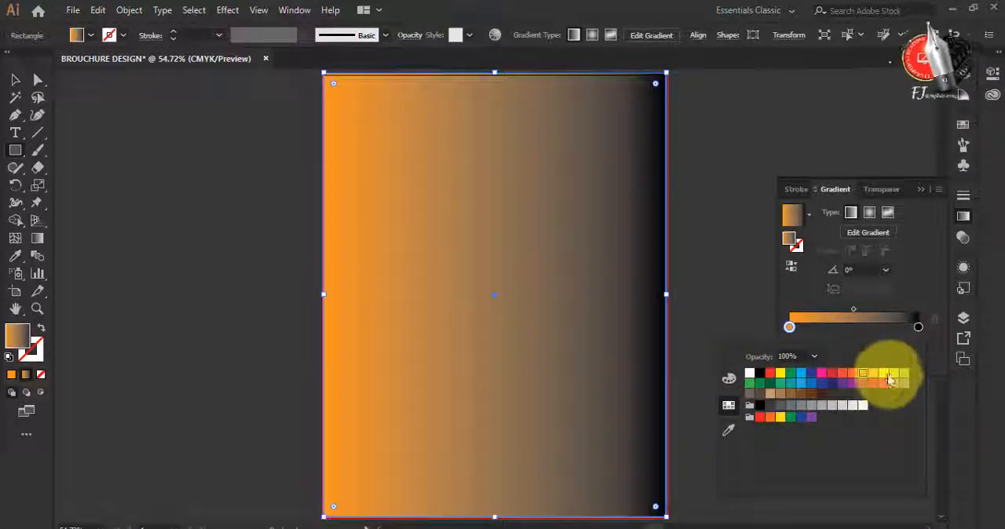
{"action": "left_click", "coordinate": [872, 374]}
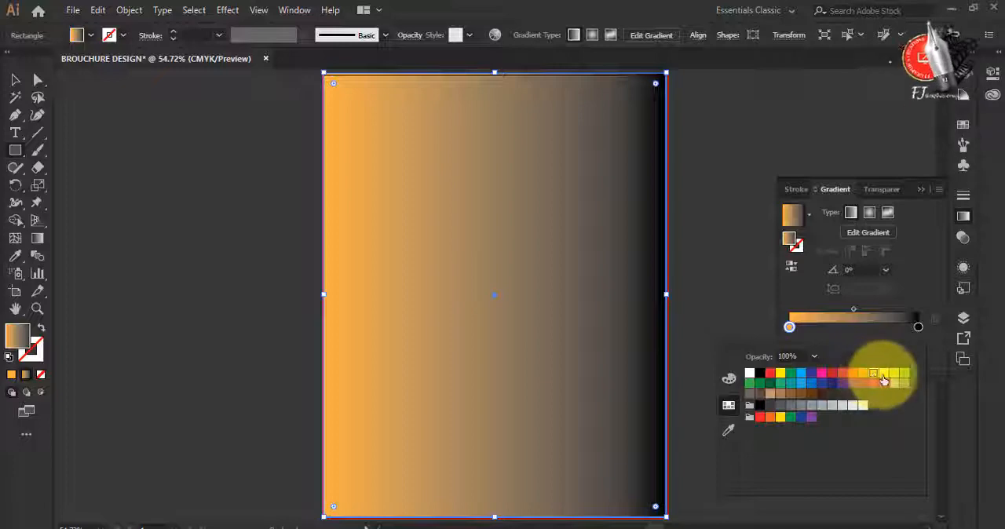
{"action": "left_click", "coordinate": [884, 375]}
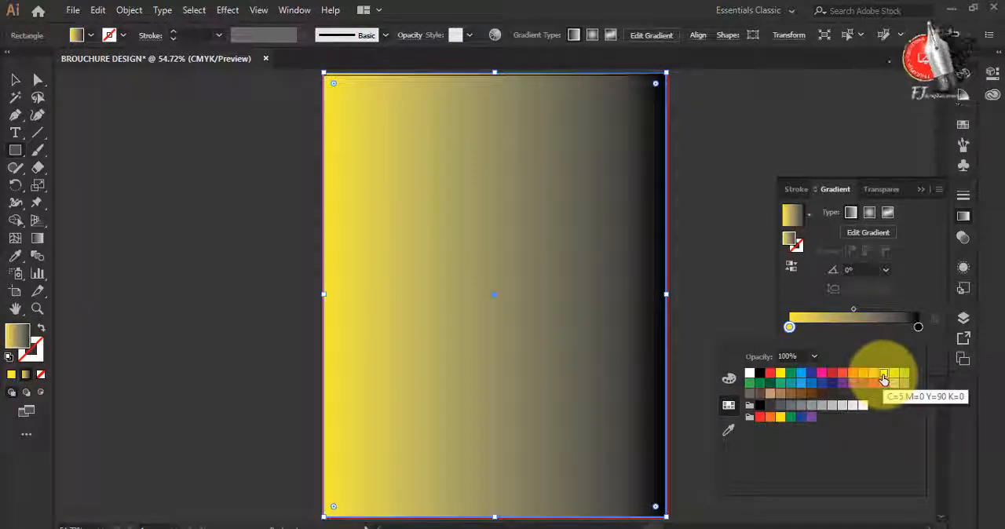
Change the black end stop of the rectangle's gradient to the orange swatch C=0 M=35 Y=85 K=0
{"action": "left_click", "coordinate": [918, 327]}
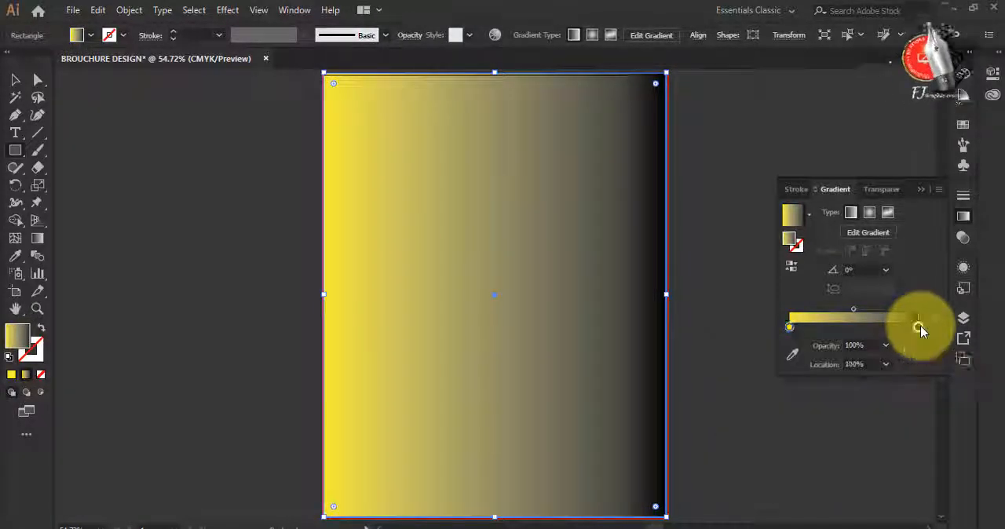
{"action": "double_click", "coordinate": [919, 328]}
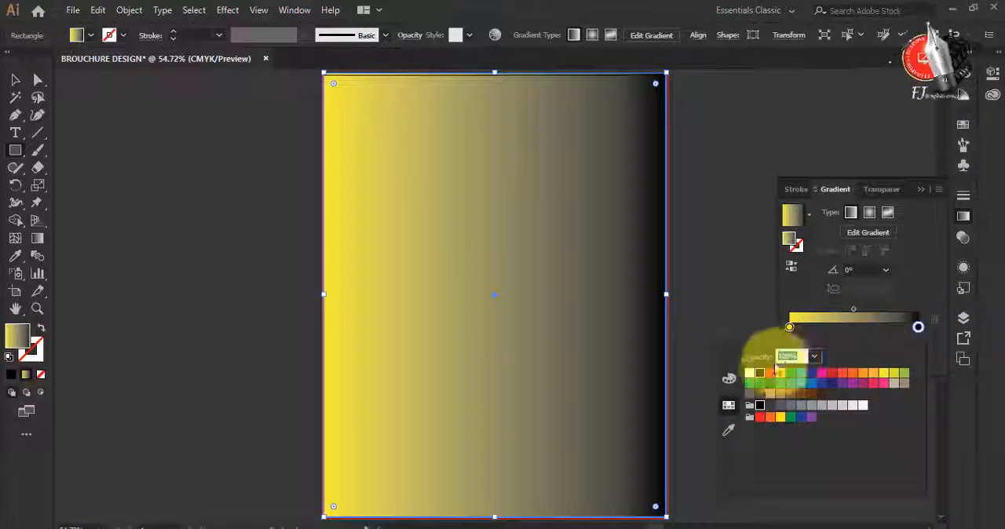
{"action": "left_click", "coordinate": [781, 374]}
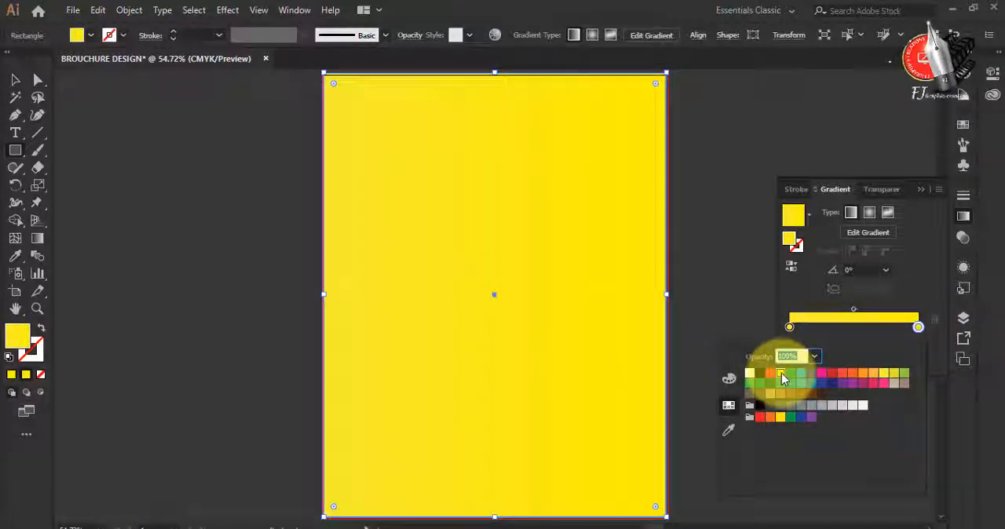
{"action": "left_click", "coordinate": [883, 377]}
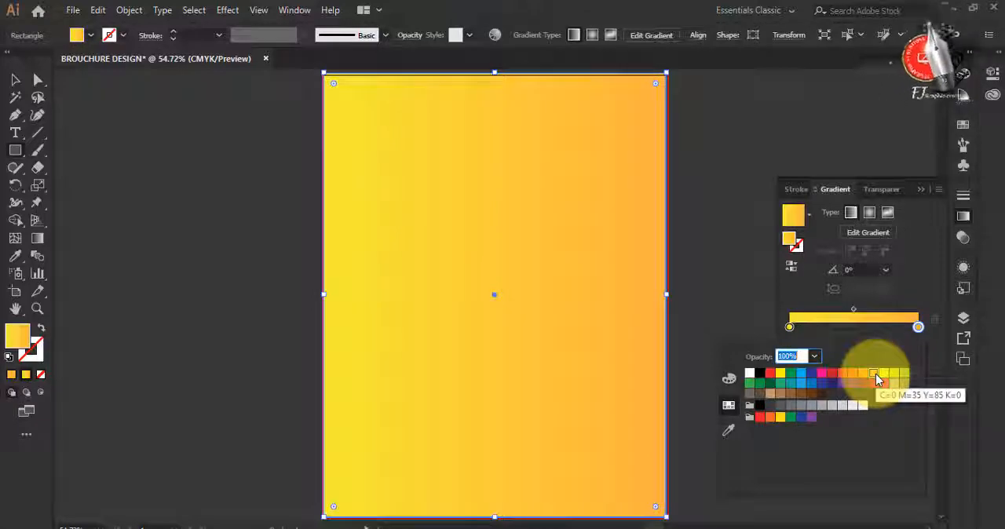
Soften the yellow starting stop of the gradient by setting its Y value to 62%
{"action": "left_click", "coordinate": [729, 379]}
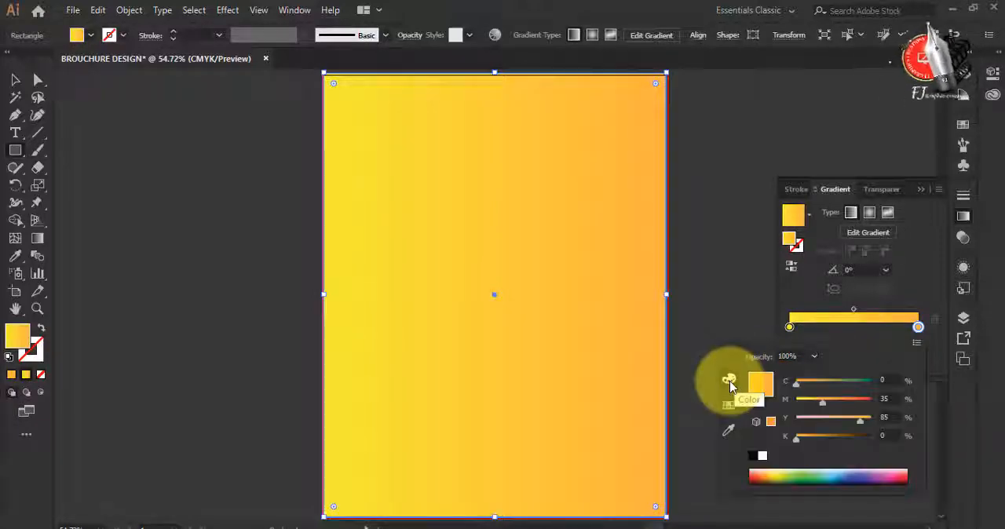
{"action": "left_click", "coordinate": [789, 328]}
{"action": "double_click", "coordinate": [789, 329]}
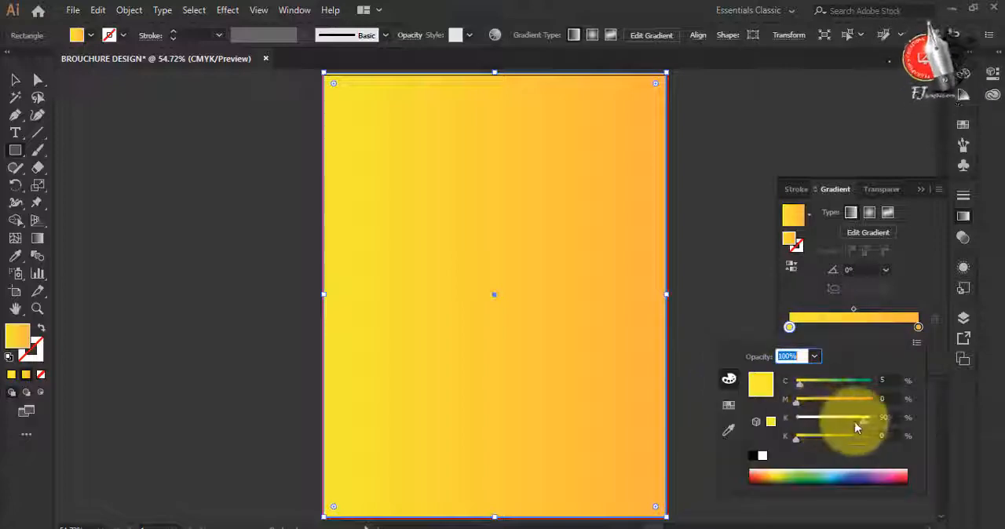
{"action": "left_click_drag", "start_coordinate": [843, 424], "coordinate": [843, 424]}
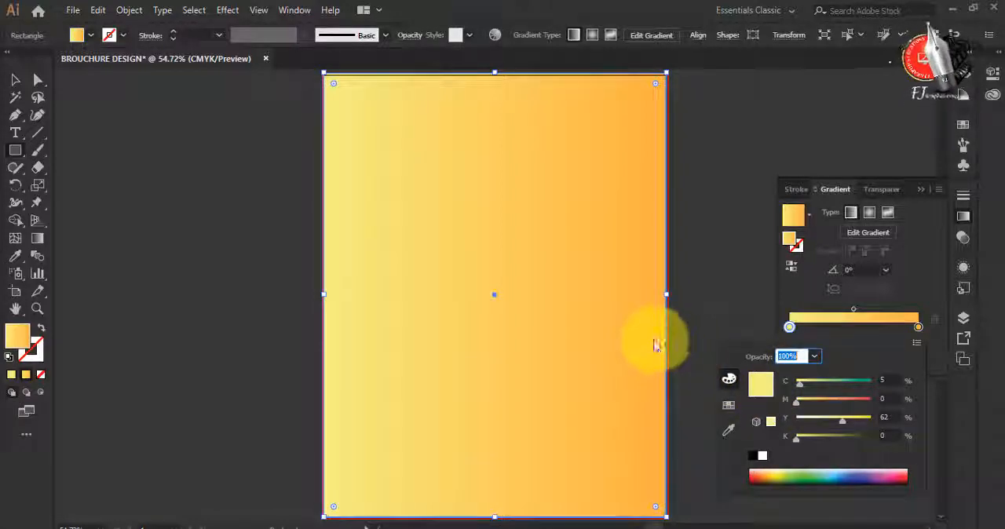
{"action": "left_click", "coordinate": [580, 337]}
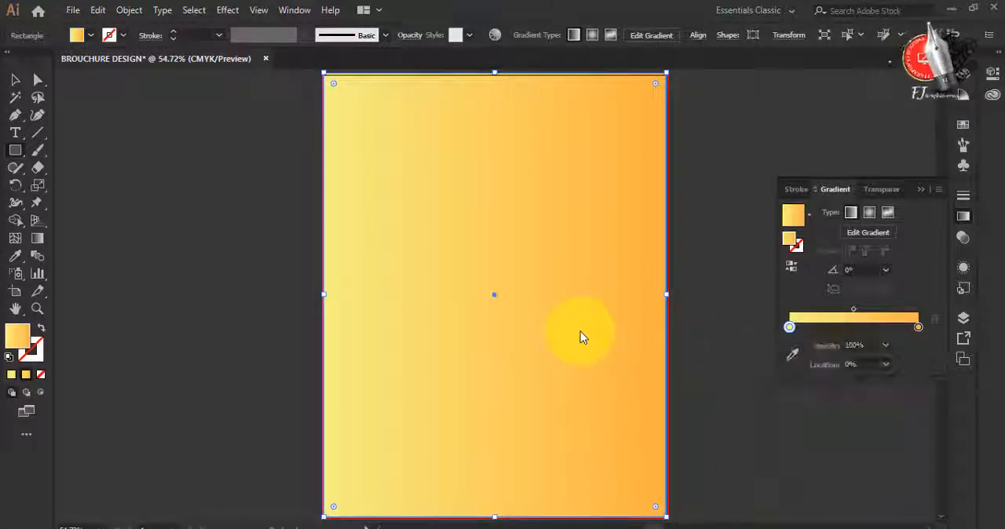
{"action": "scroll", "coordinate": [580, 337], "scroll_direction": "down", "scroll_amount": 1}
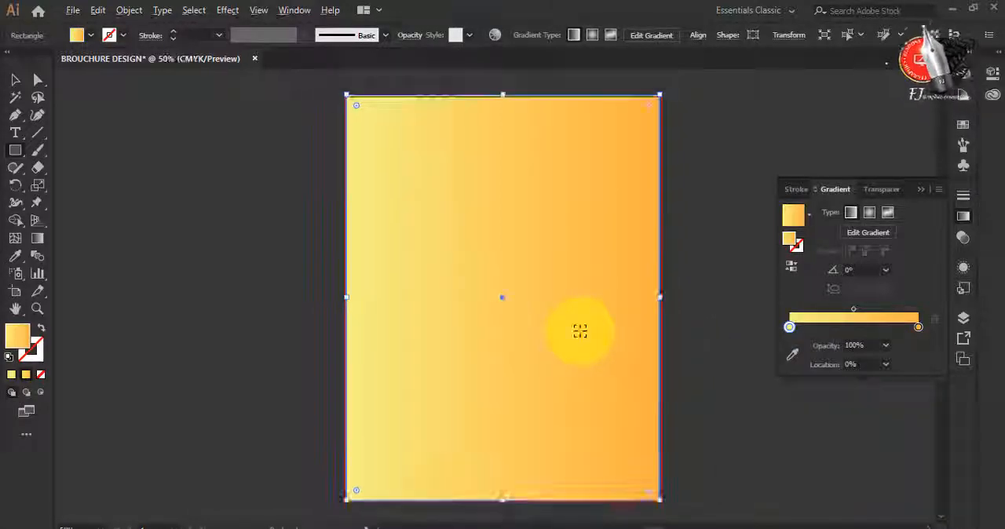
Redirect the rectangle's gradient with the Gradient tool so it runs vertically from yellow below the artboard to orange near the top
{"action": "left_click", "coordinate": [35, 239]}
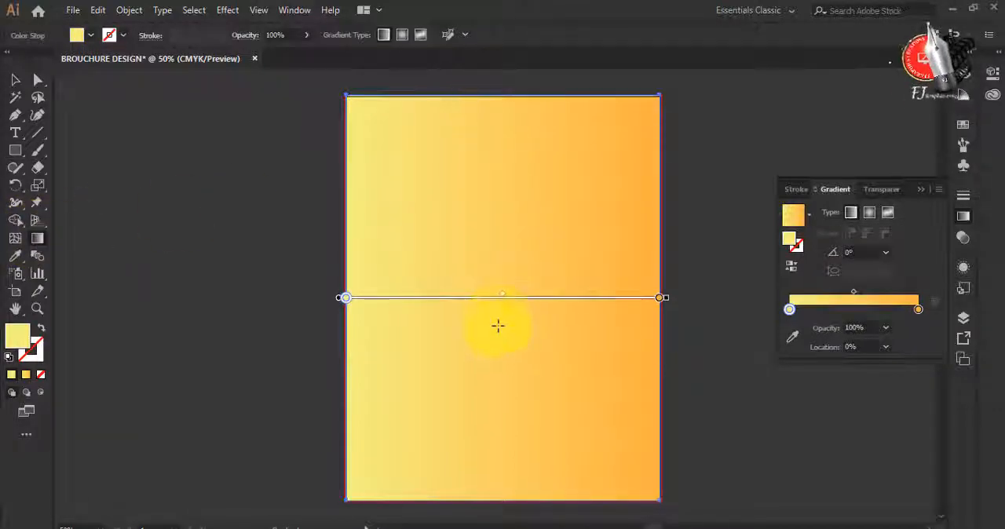
{"action": "mouse_move", "coordinate": [493, 297]}
{"action": "left_mouse_down"}
{"action": "mouse_move", "coordinate": [491, 80]}
{"action": "mouse_move", "coordinate": [510, 150]}
{"action": "mouse_move", "coordinate": [504, 375]}
{"action": "left_mouse_up"}
{"action": "left_click_drag", "start_coordinate": [500, 509], "coordinate": [500, 175]}
{"action": "scroll", "coordinate": [520, 266], "scroll_direction": "down", "scroll_amount": 1}
{"action": "scroll", "coordinate": [520, 266], "scroll_direction": "down", "scroll_amount": 1}
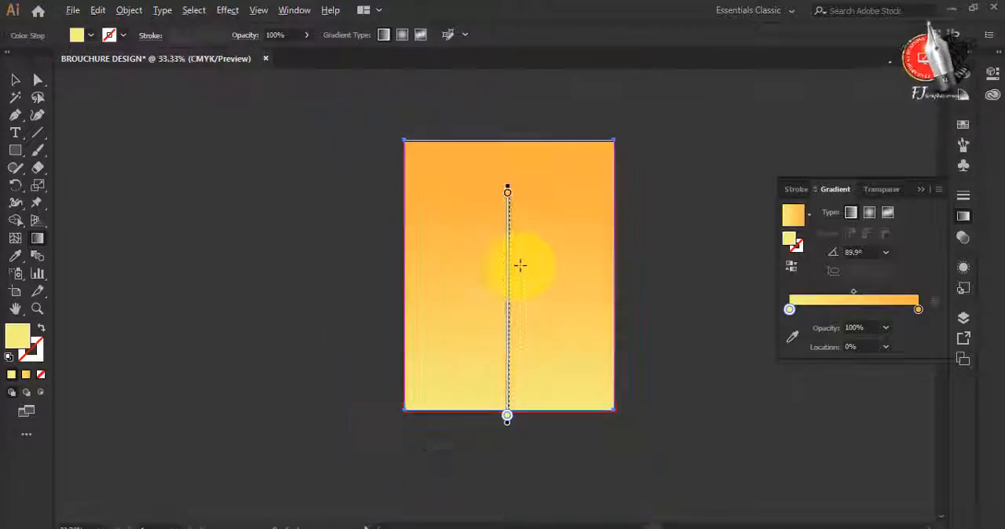
{"action": "left_click_drag", "start_coordinate": [511, 463], "coordinate": [511, 183]}
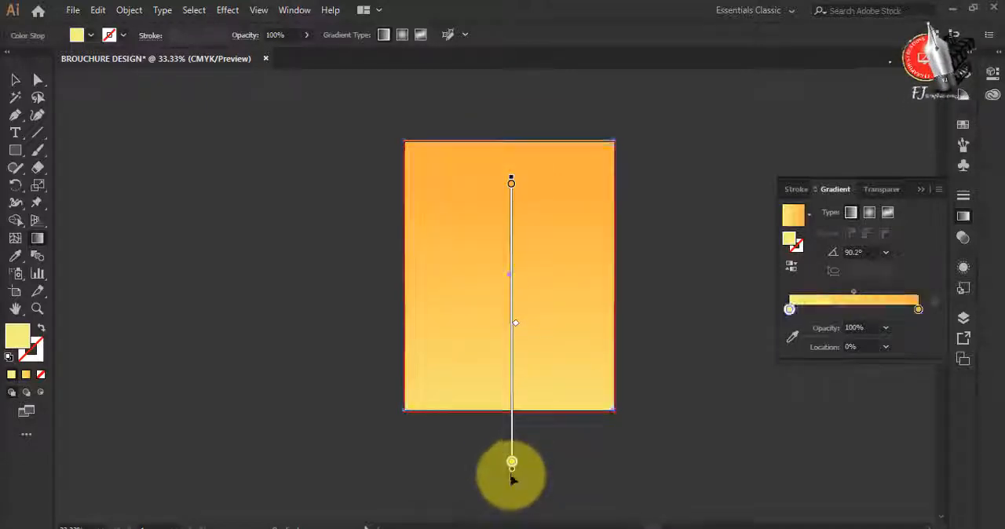
{"action": "left_click_drag", "start_coordinate": [511, 476], "coordinate": [510, 493]}
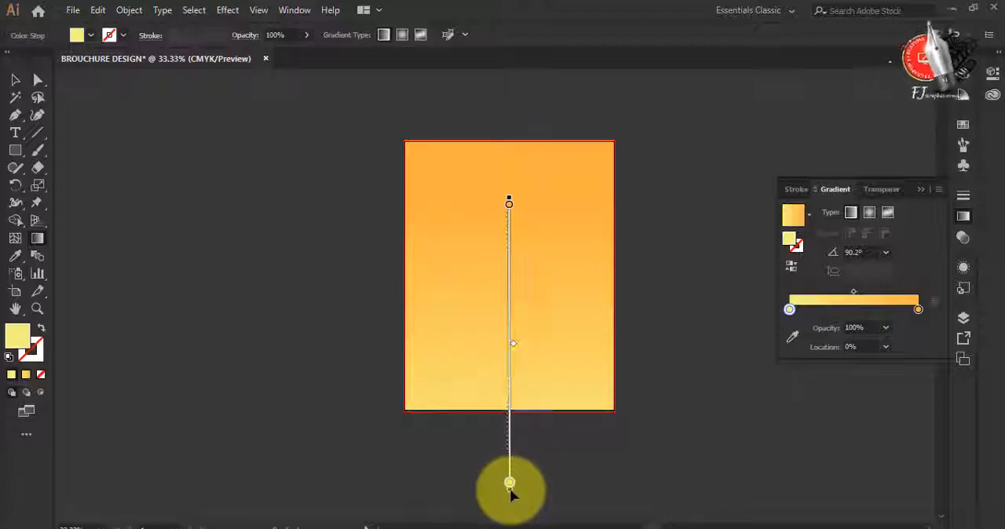
Deepen the orange end stop of the gradient by setting its M value to 41%, and deselect the rectangle
{"action": "double_click", "coordinate": [918, 309]}
{"action": "left_click_drag", "start_coordinate": [848, 388], "coordinate": [827, 390]}
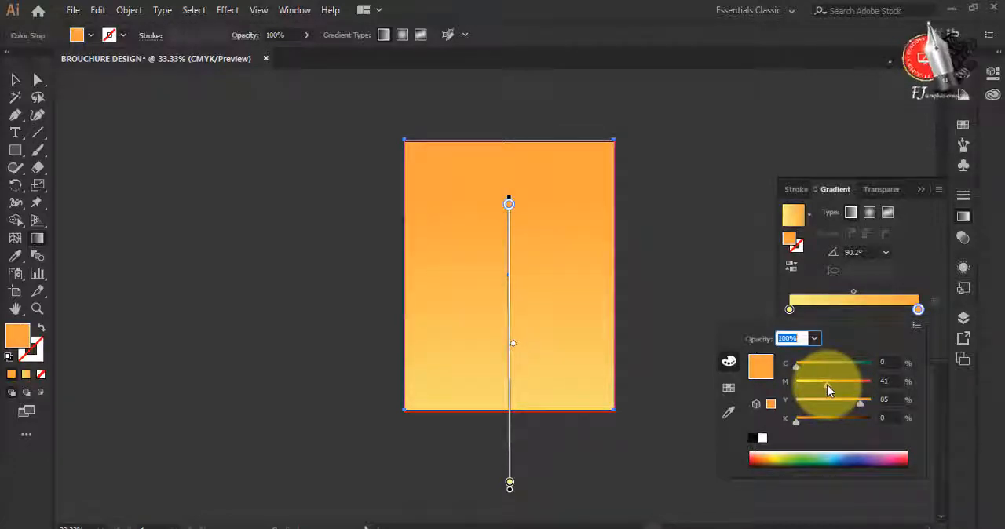
{"action": "left_click", "coordinate": [15, 83]}
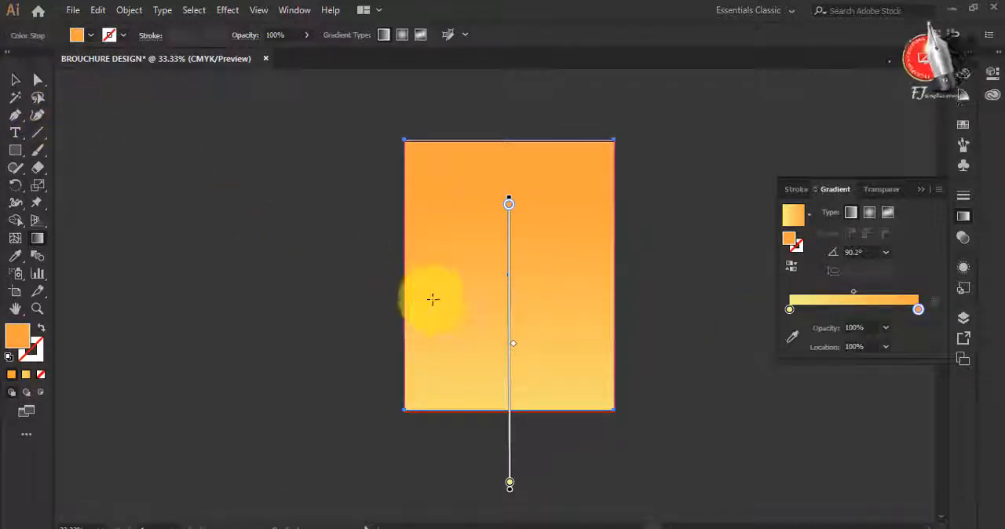
{"action": "key", "text": "ctrl+0"}
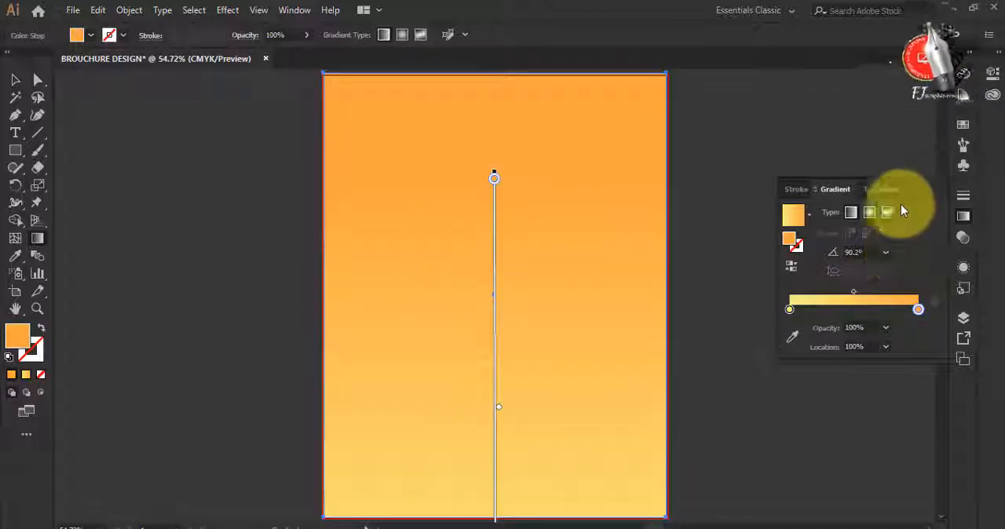
{"action": "left_click", "coordinate": [921, 196]}
{"action": "left_click", "coordinate": [15, 80]}
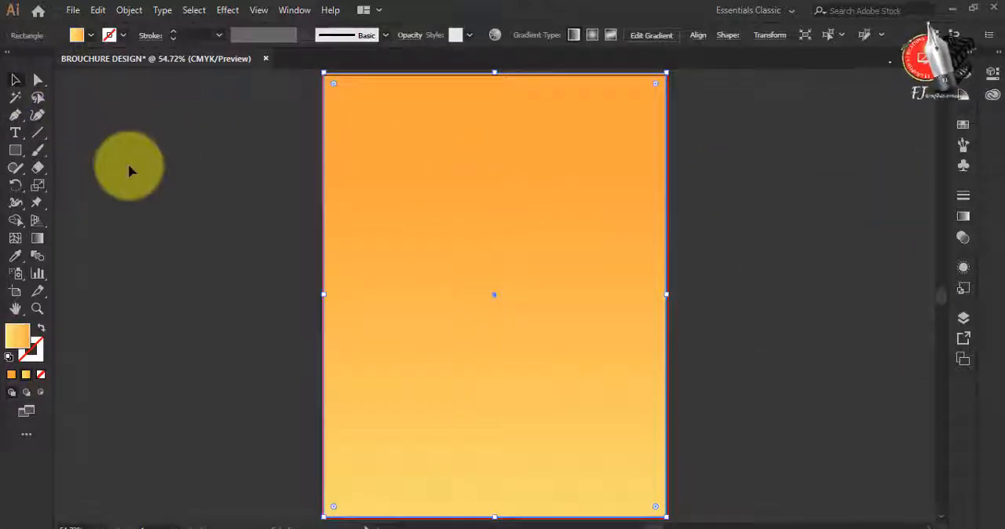
{"action": "left_click", "coordinate": [208, 231]}
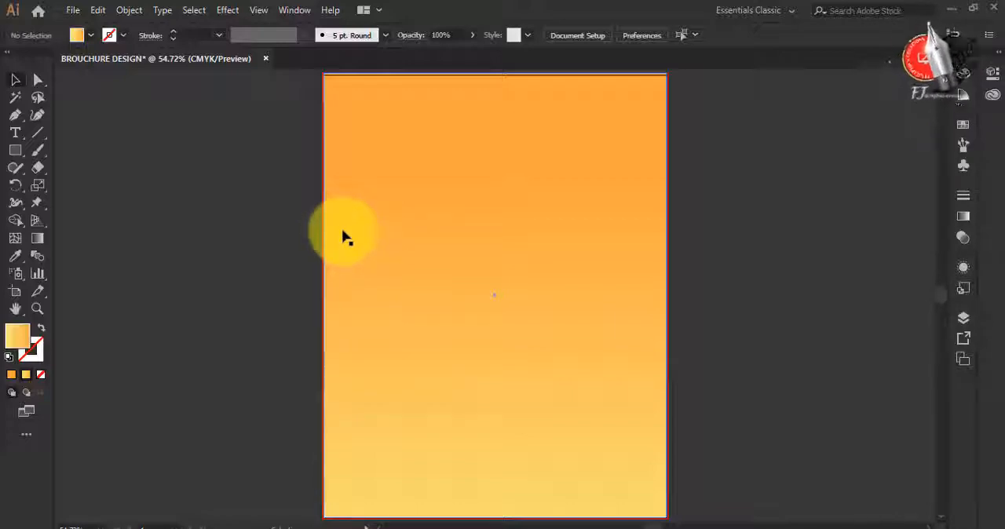
Draw a flat-topped hexagon with the Polygon tool, straddling the left edge of the artboard at about mid-height
{"action": "left_click", "coordinate": [16, 151]}
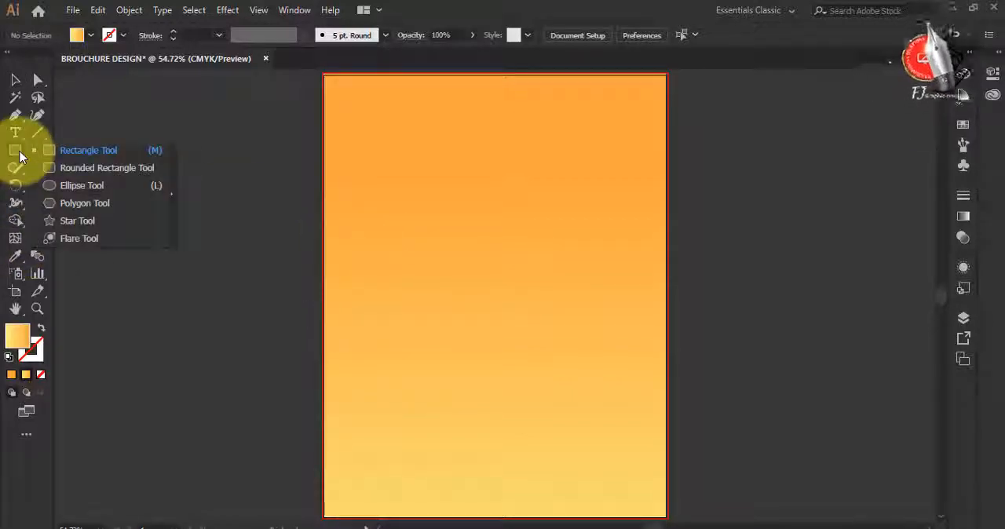
{"action": "left_click", "coordinate": [81, 187]}
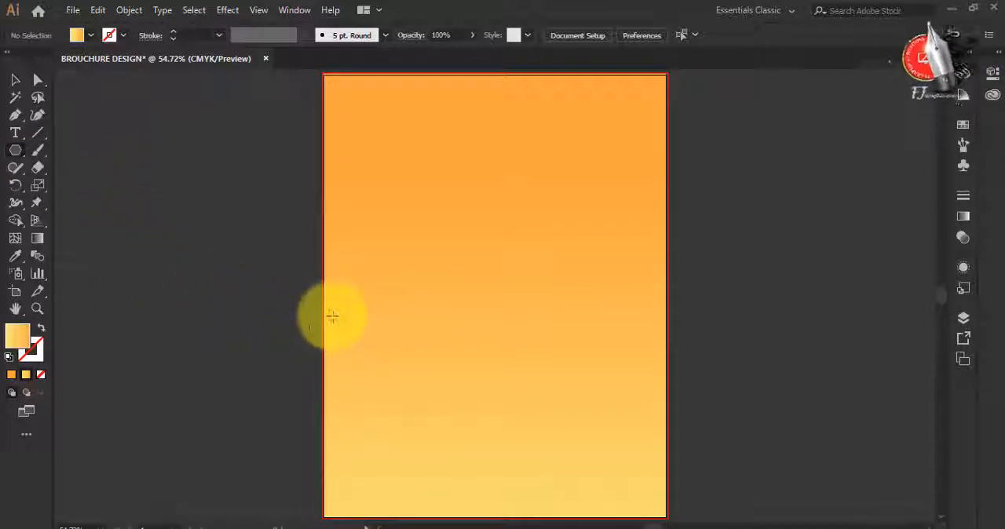
{"action": "left_click_drag", "start_coordinate": [335, 310], "coordinate": [366, 359]}
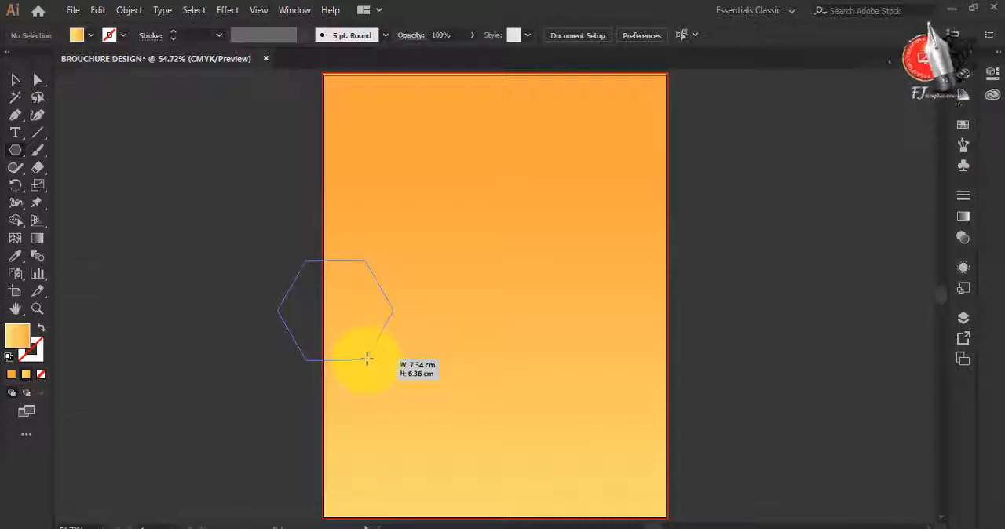
{"action": "left_click_drag", "start_coordinate": [366, 358], "coordinate": [371, 361]}
{"action": "left_click", "coordinate": [15, 79]}
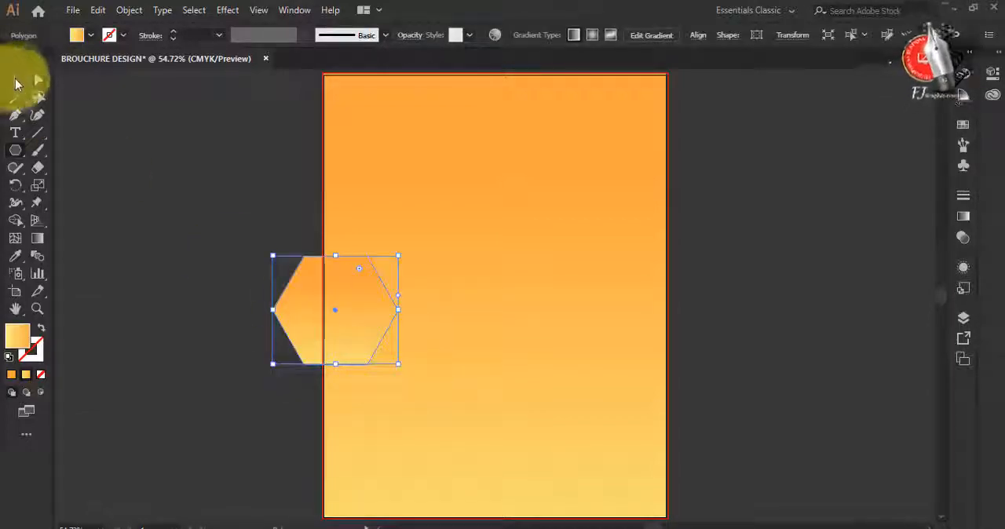
Fill the hexagon with white and move it about 1.3 cm horizontally towards the inside of the page
{"action": "left_click", "coordinate": [92, 36]}
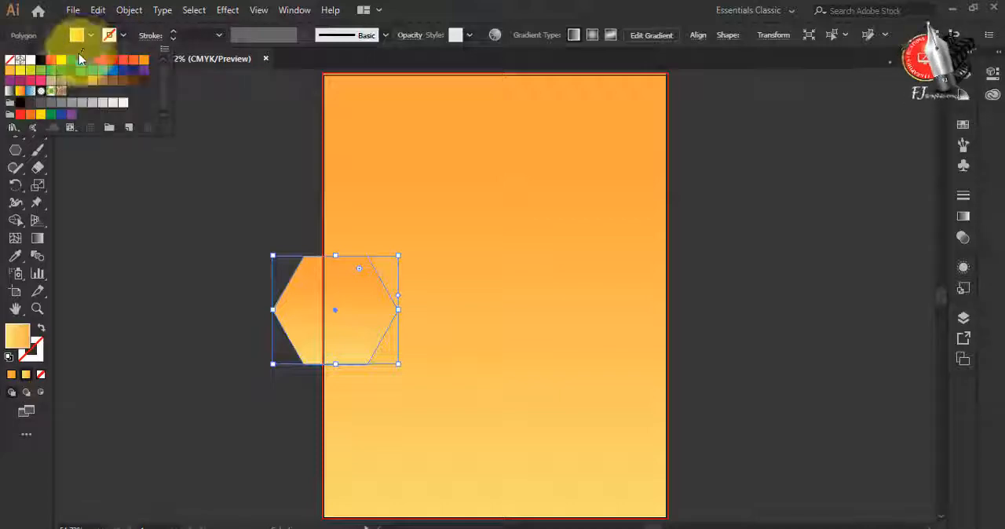
{"action": "left_click", "coordinate": [31, 63]}
{"action": "left_click", "coordinate": [353, 318]}
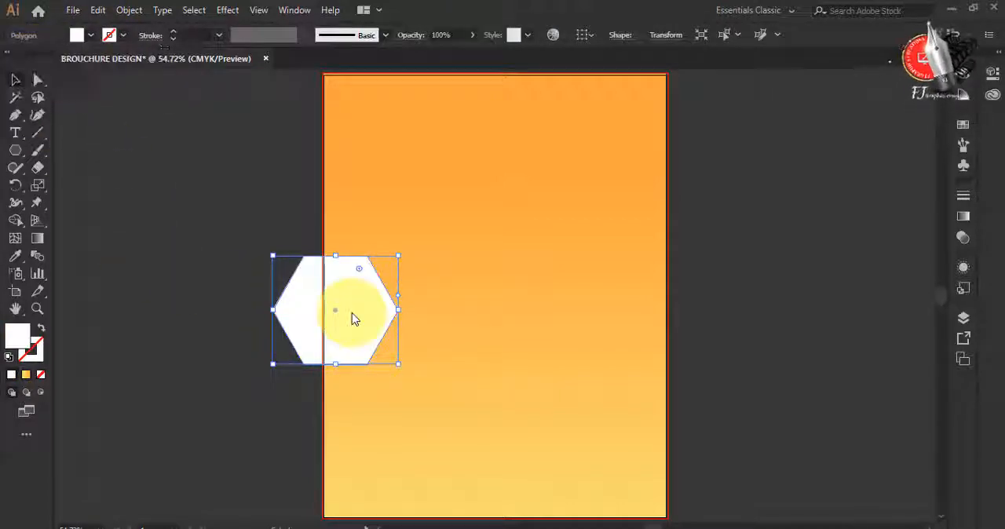
{"action": "left_click_drag", "start_coordinate": [360, 316], "coordinate": [373, 315]}
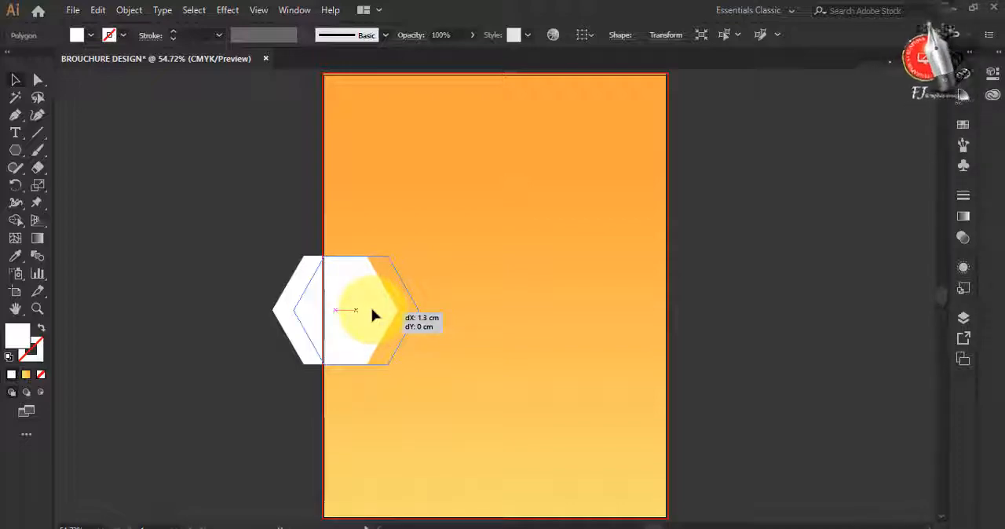
Duplicate the white hexagon five times into a honeycomb of six across the page, with narrow gaps between the shapes
{"action": "left_click_drag", "start_coordinate": [372, 315], "coordinate": [669, 284]}
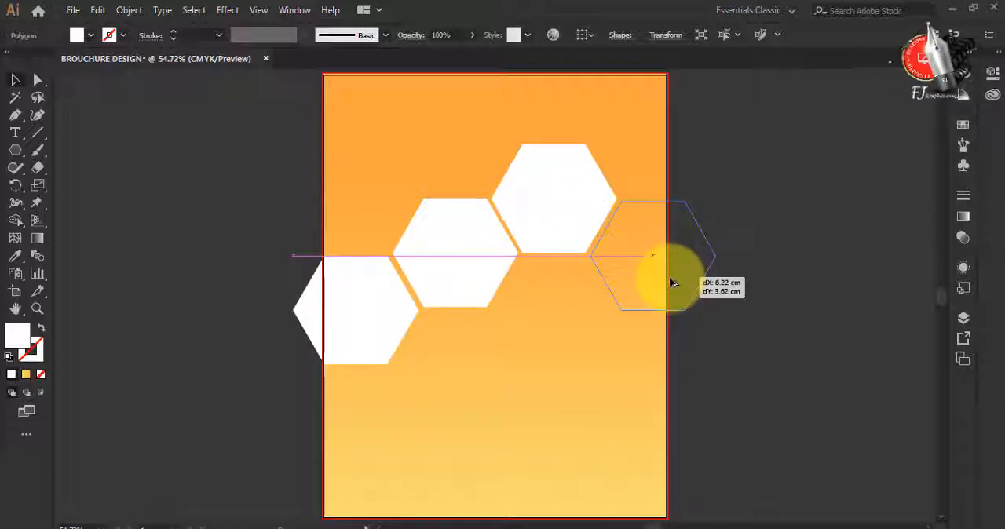
{"action": "left_click_drag", "start_coordinate": [672, 283], "coordinate": [546, 341]}
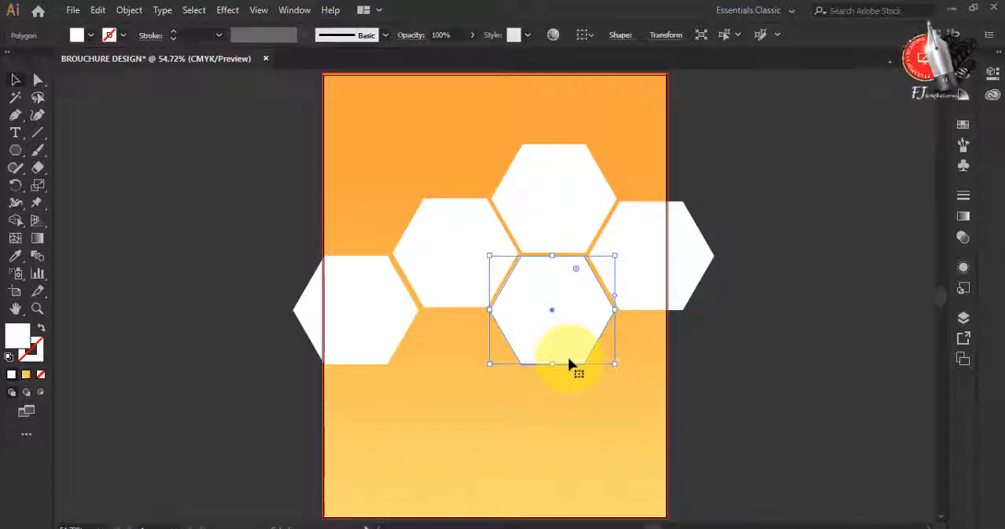
{"action": "left_click_drag", "start_coordinate": [559, 342], "coordinate": [462, 396]}
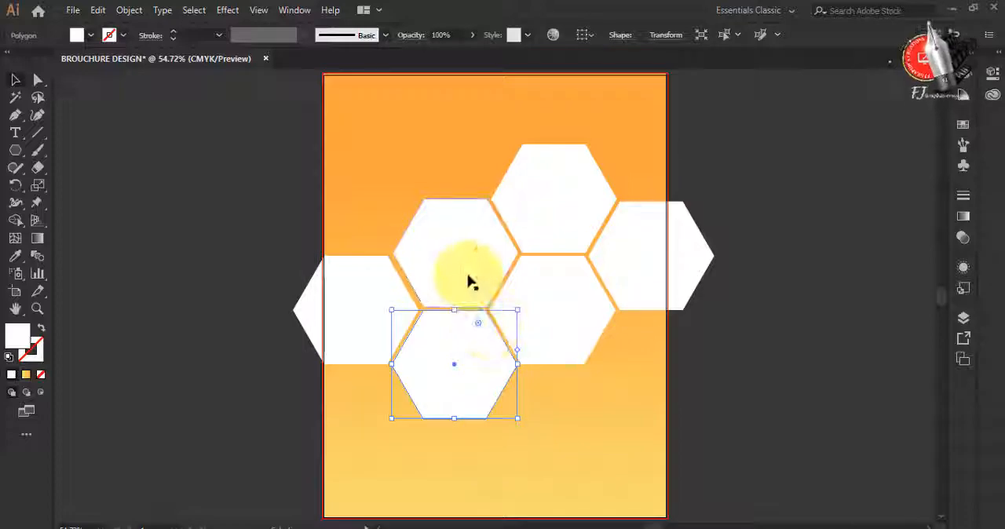
Nudge the inner hexagons slightly to even out the gaps between them, and deselect
{"action": "left_click", "coordinate": [468, 276]}
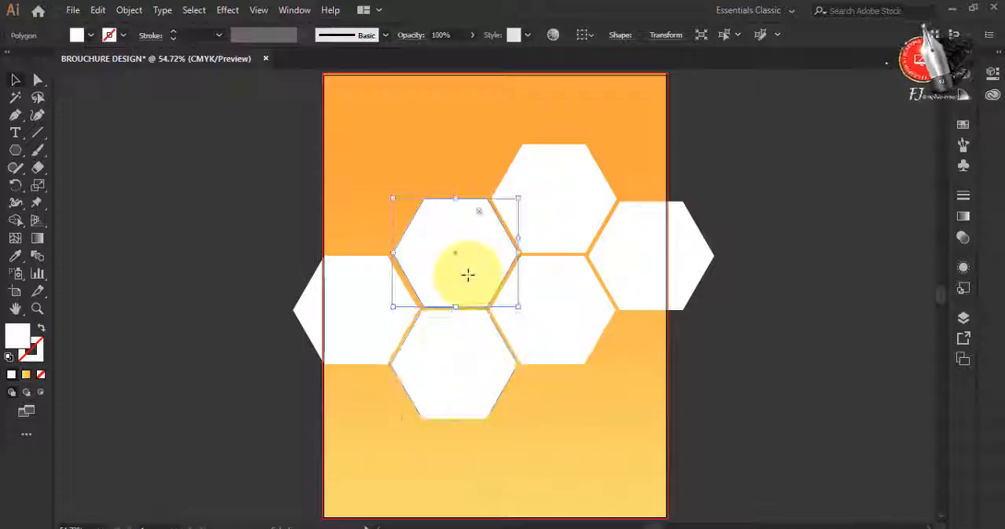
{"action": "left_click", "coordinate": [557, 199]}
{"action": "left_click", "coordinate": [566, 330]}
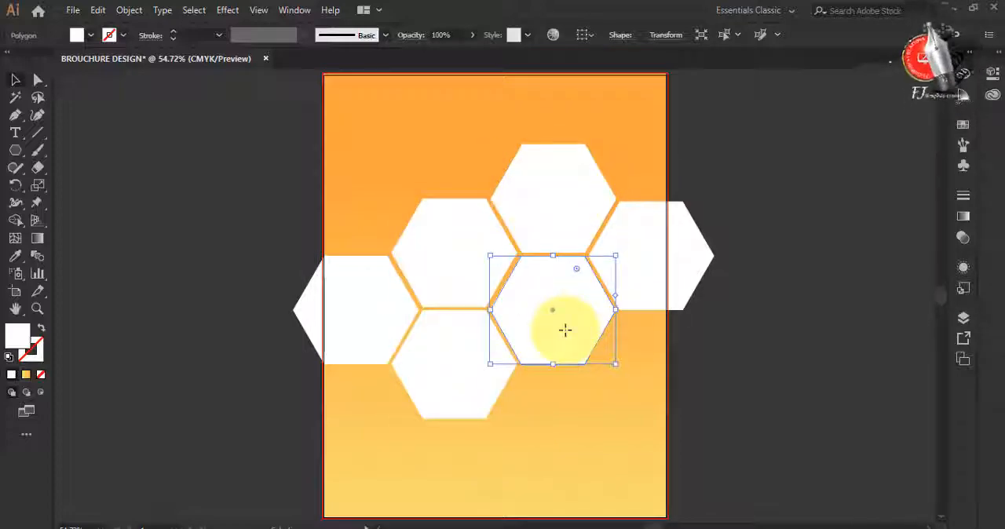
{"action": "key", "text": "Down"}
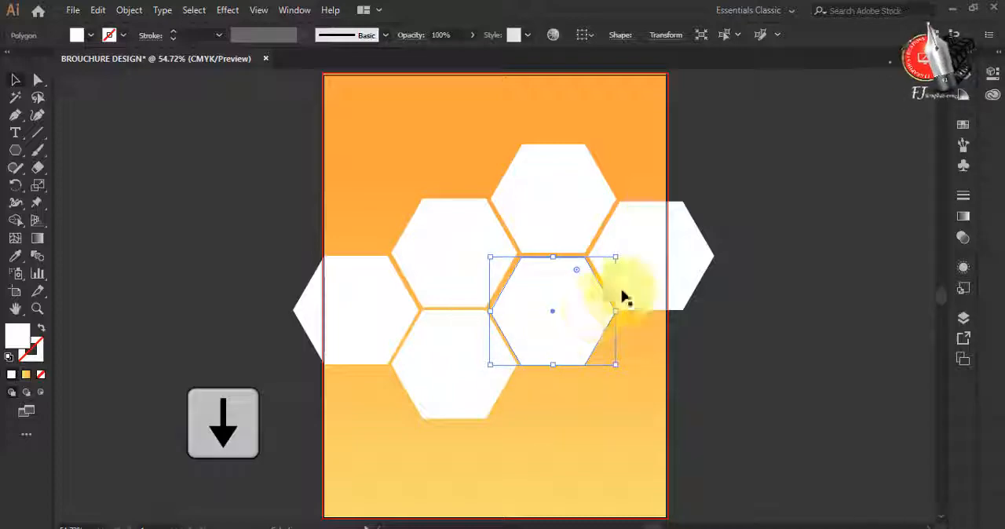
{"action": "left_click", "coordinate": [453, 368]}
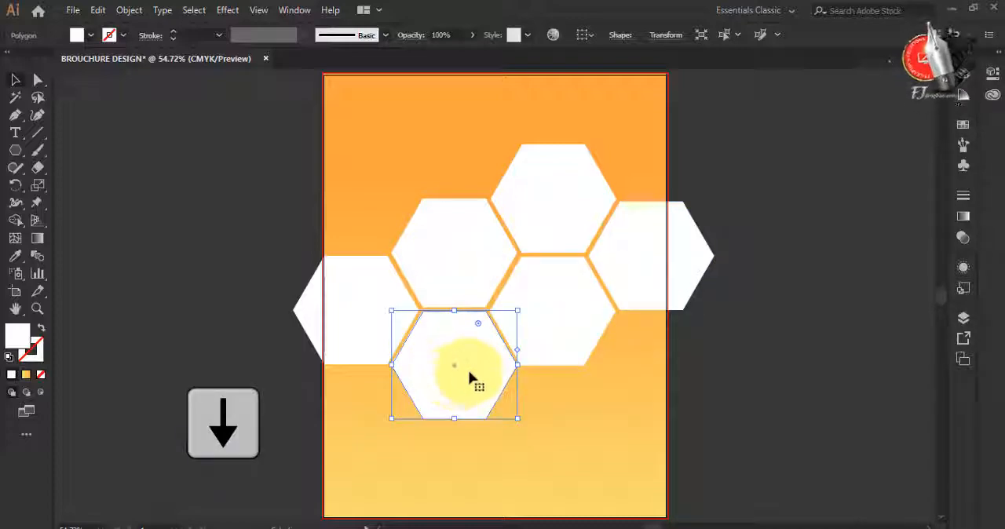
{"action": "left_click", "coordinate": [780, 375]}
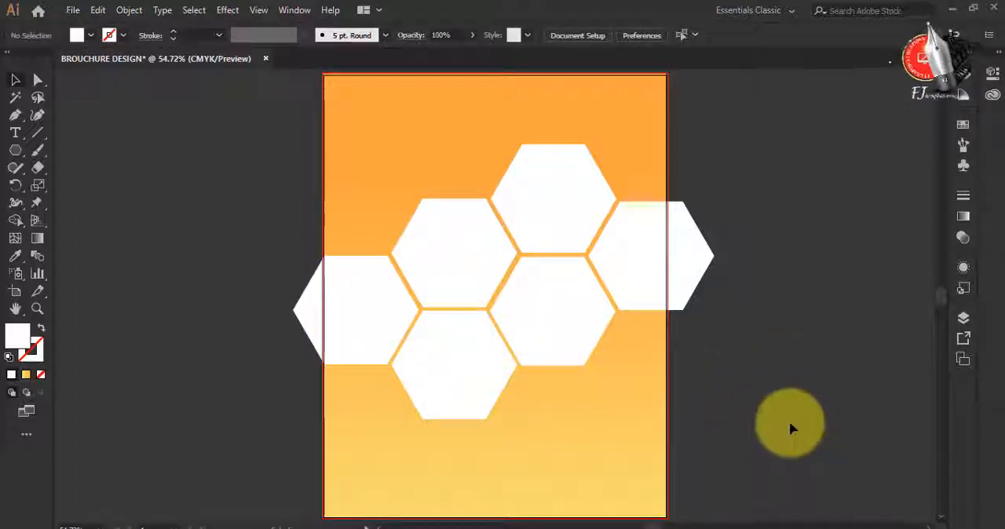
Select all six hexagons without the background rectangle, move them slightly down the page, and deselect
{"action": "left_click_drag", "start_coordinate": [203, 140], "coordinate": [232, 287]}
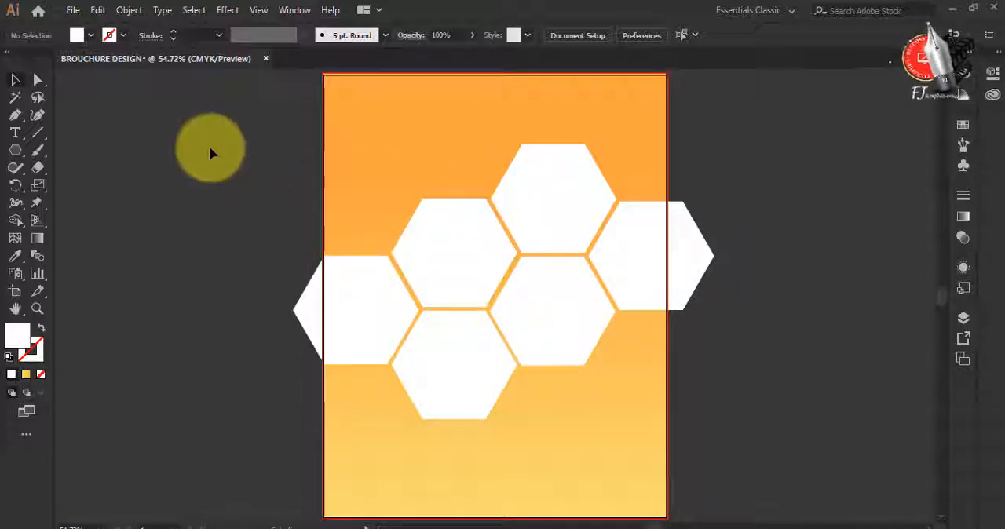
{"action": "left_click_drag", "start_coordinate": [210, 154], "coordinate": [716, 422]}
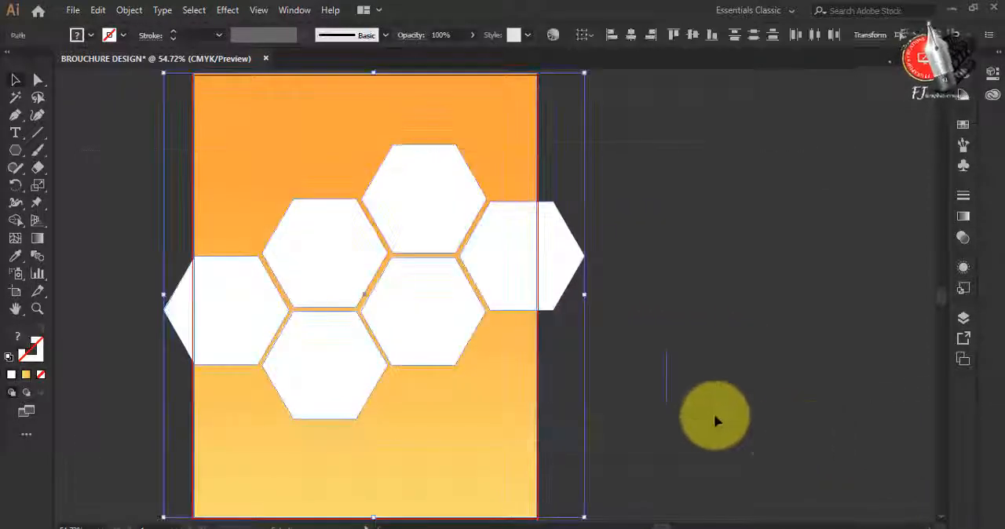
{"action": "left_click", "coordinate": [237, 186], "text": "shift"}
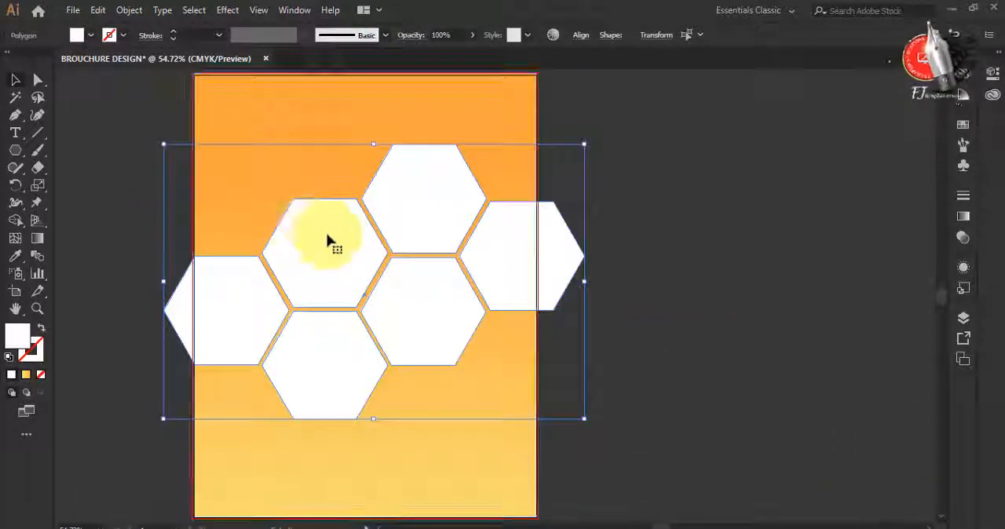
{"action": "left_click_drag", "start_coordinate": [328, 240], "coordinate": [328, 264]}
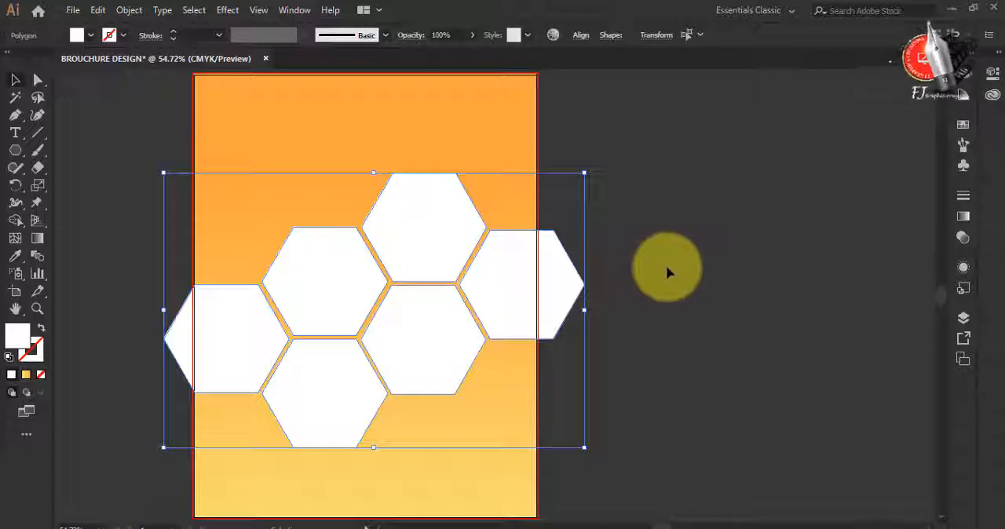
{"action": "left_click", "coordinate": [449, 157]}
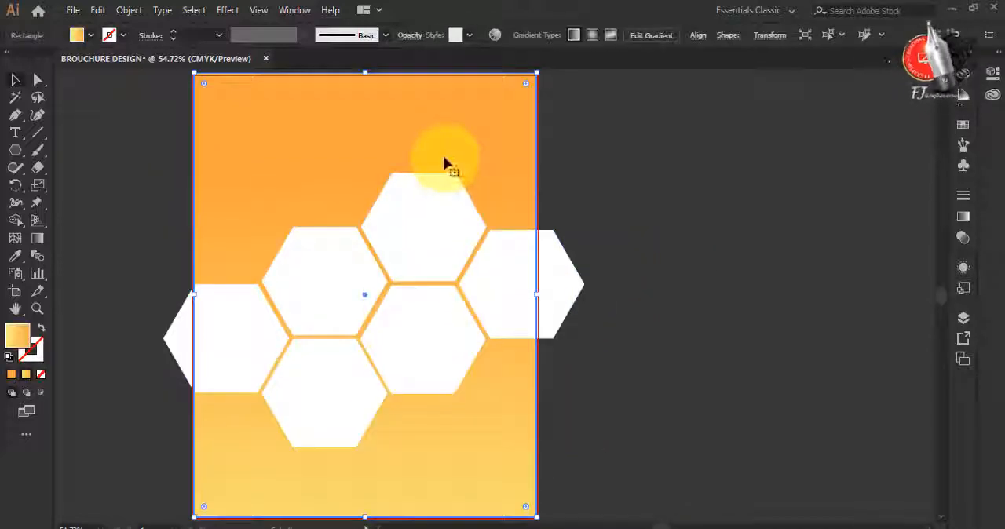
{"action": "scroll", "coordinate": [447, 161], "scroll_direction": "left", "scroll_amount": 3}
{"action": "left_click", "coordinate": [779, 218]}
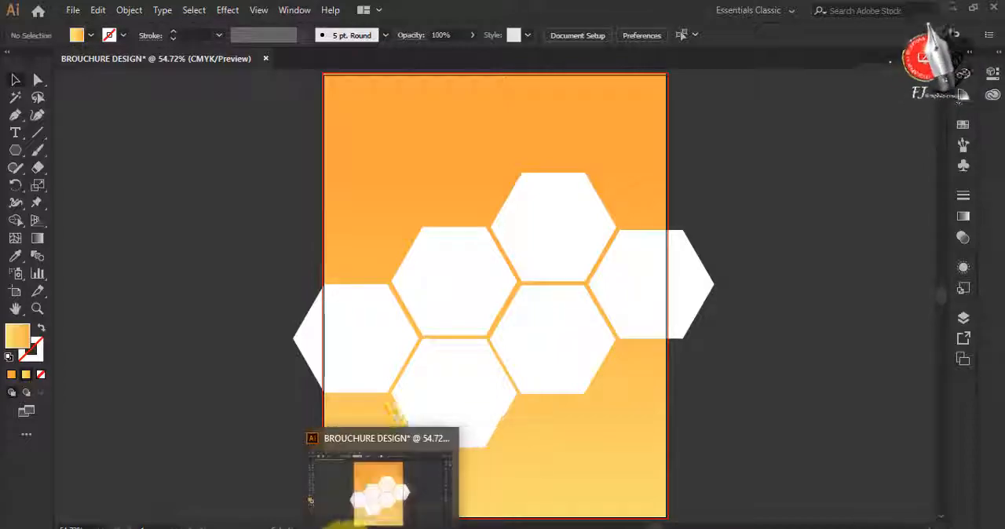
Place the desktop image pic998-ferrari98.jpg into the brochure and scale it proportionally to cover most of the honeycomb
{"action": "left_click", "coordinate": [345, 525]}
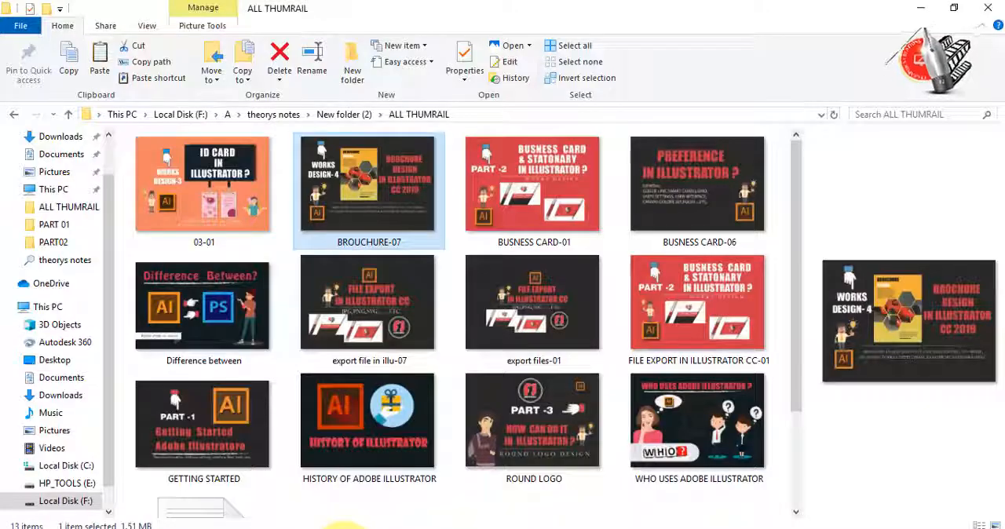
{"action": "left_click", "coordinate": [920, 11]}
{"action": "left_click", "coordinate": [945, 15]}
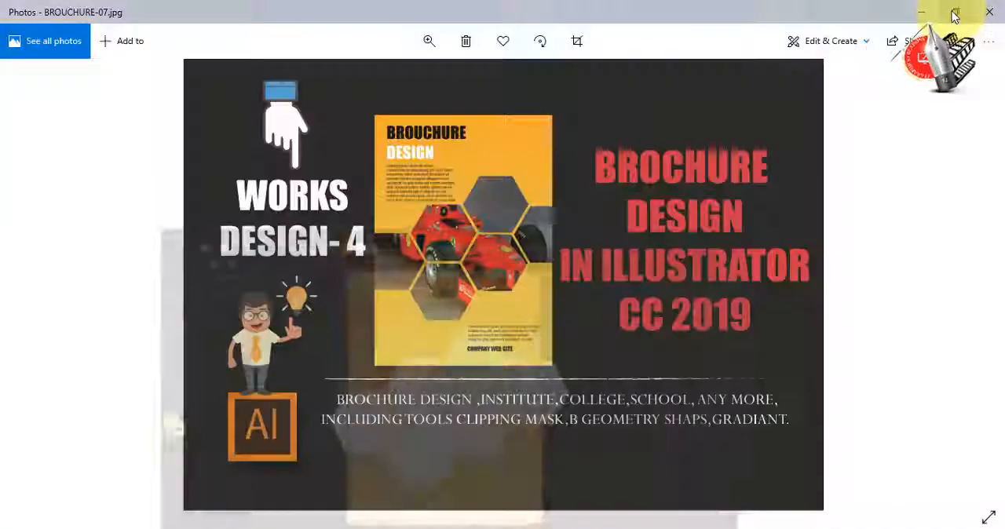
{"action": "left_click", "coordinate": [919, 14]}
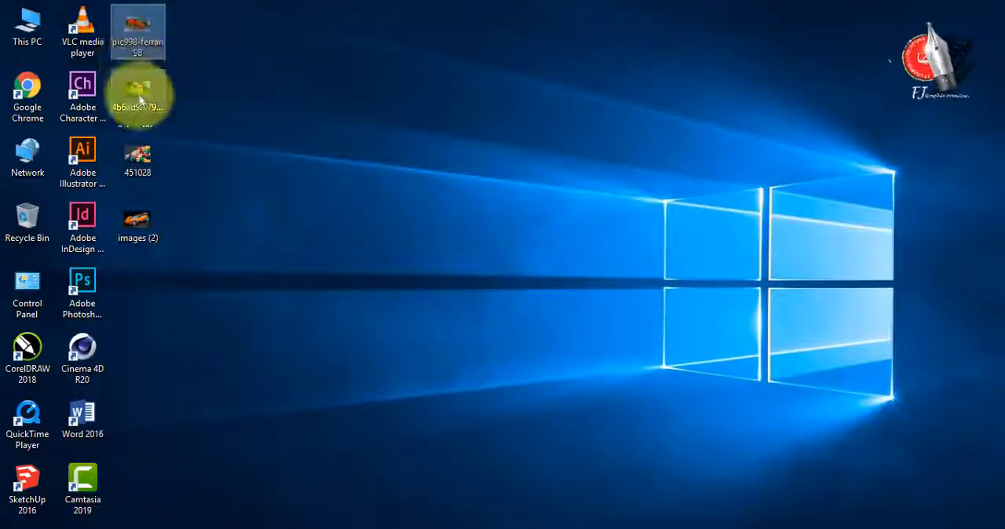
{"action": "left_click", "coordinate": [140, 233]}
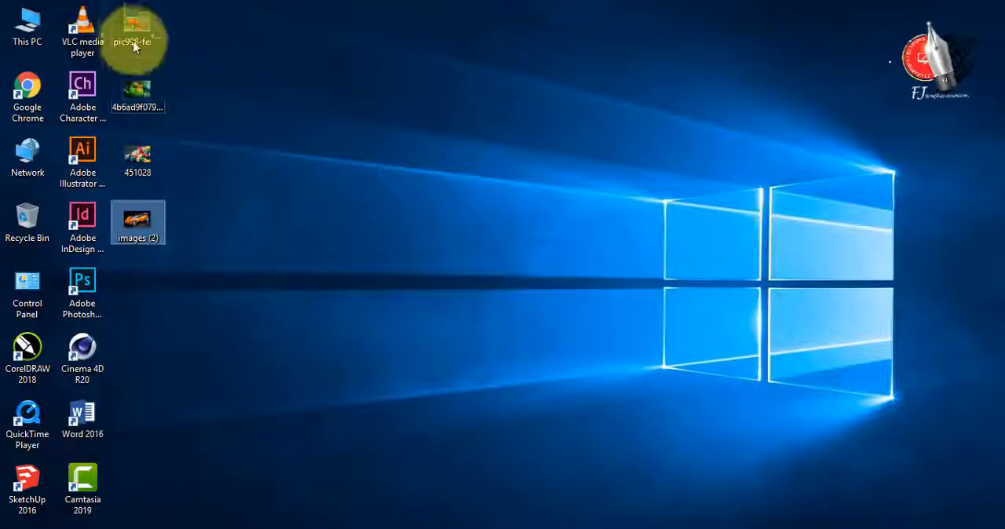
{"action": "left_click_drag", "start_coordinate": [141, 34], "coordinate": [432, 325]}
{"action": "left_click_drag", "start_coordinate": [576, 248], "coordinate": [703, 172]}
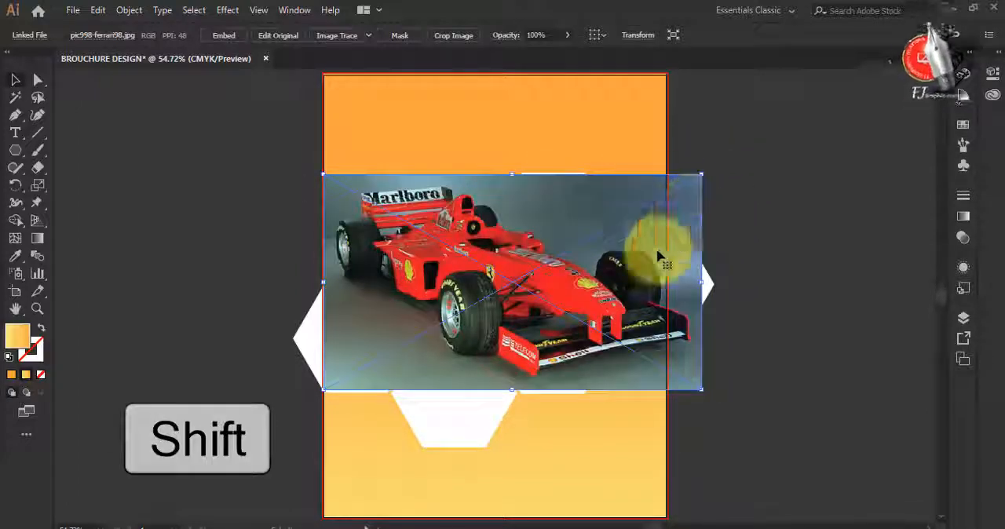
Enlarge the car photo and stretch its upper edge to cover the honeycomb's full height, then nudge it slightly to the right
{"action": "left_click_drag", "start_coordinate": [511, 393], "coordinate": [505, 427]}
{"action": "left_click_drag", "start_coordinate": [511, 382], "coordinate": [514, 396]}
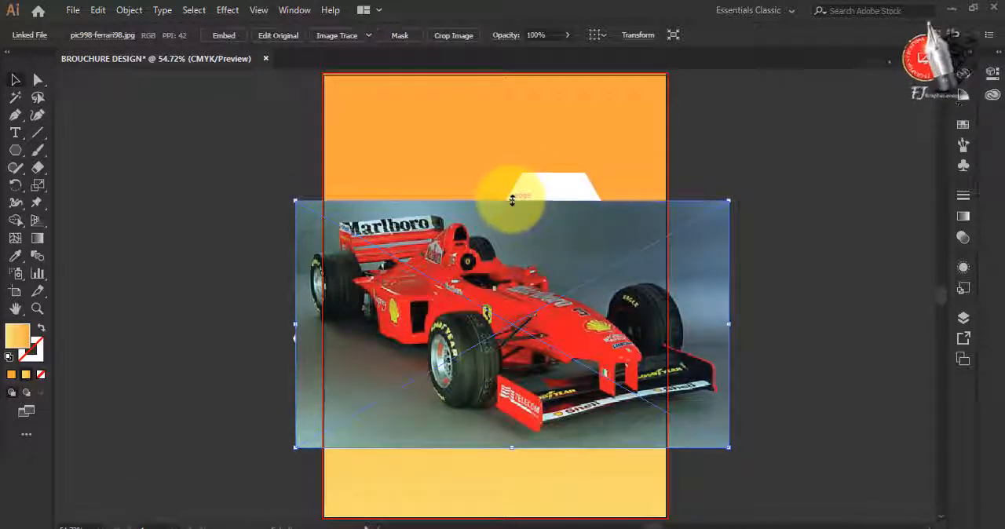
{"action": "left_click_drag", "start_coordinate": [511, 200], "coordinate": [511, 172]}
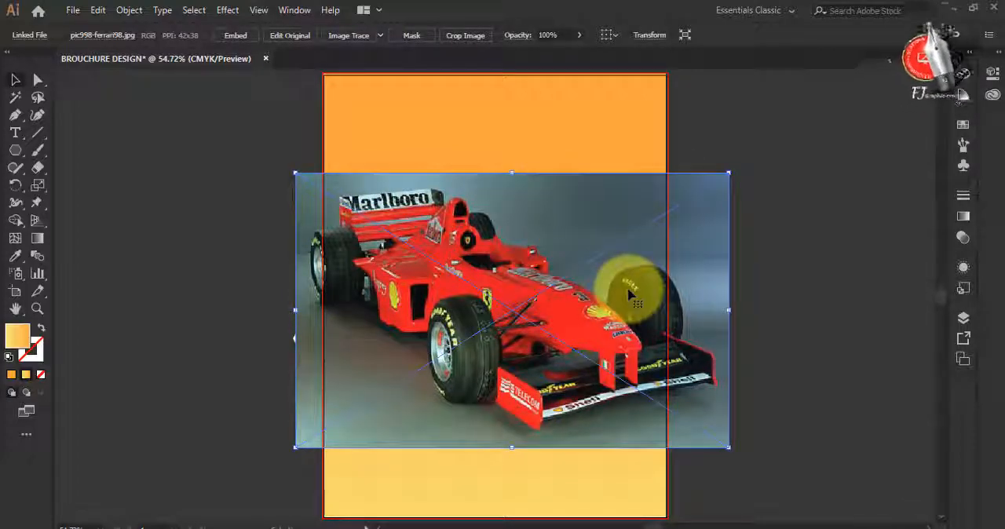
{"action": "key", "text": "Right"}
{"action": "key", "text": "Right"}
{"action": "key", "text": "Right"}
{"action": "key", "text": "Right"}
{"action": "key", "text": "Right"}
{"action": "key", "text": "Right"}
{"action": "key", "text": "Right"}
{"action": "key", "text": "Right"}
{"action": "key", "text": "Right"}
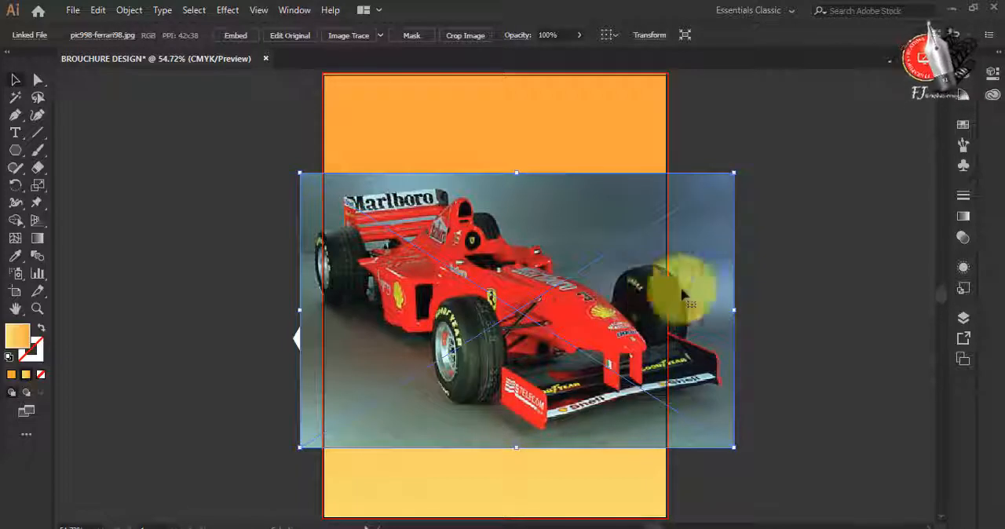
Send the car photo backward one level at a time until it sits behind all six white hexagons but above the gradient background, and deselect
{"action": "right_click", "coordinate": [456, 297]}
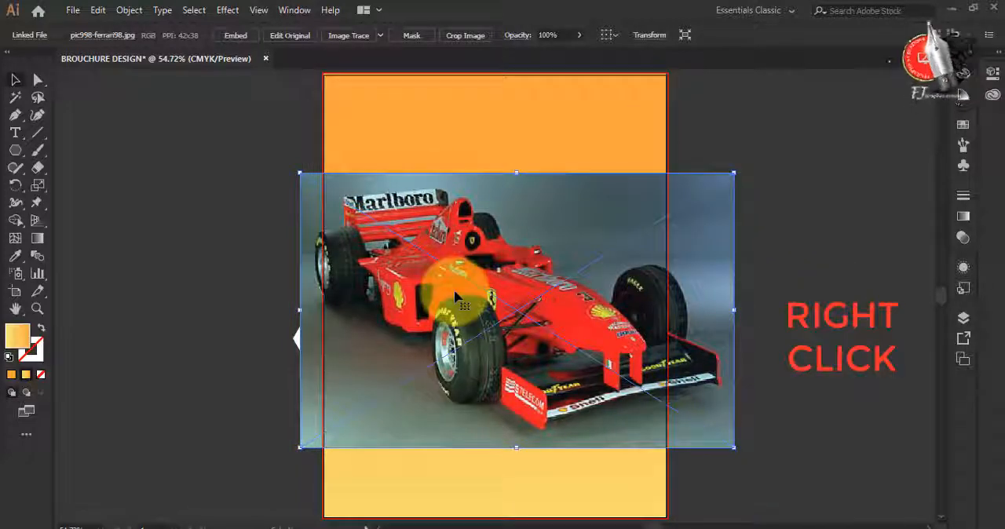
{"action": "right_click", "coordinate": [540, 275]}
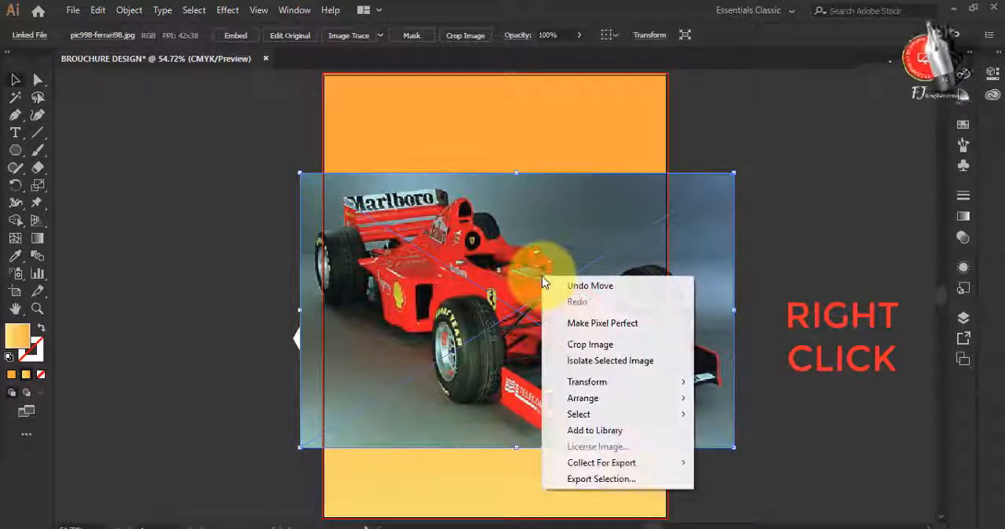
{"action": "mouse_move", "coordinate": [675, 398]}
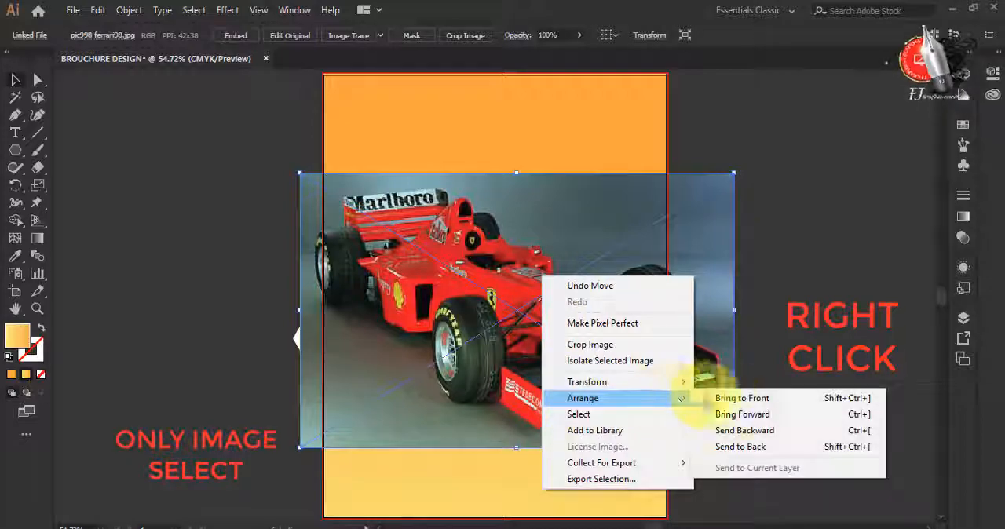
{"action": "left_click", "coordinate": [772, 431]}
{"action": "right_click", "coordinate": [547, 282]}
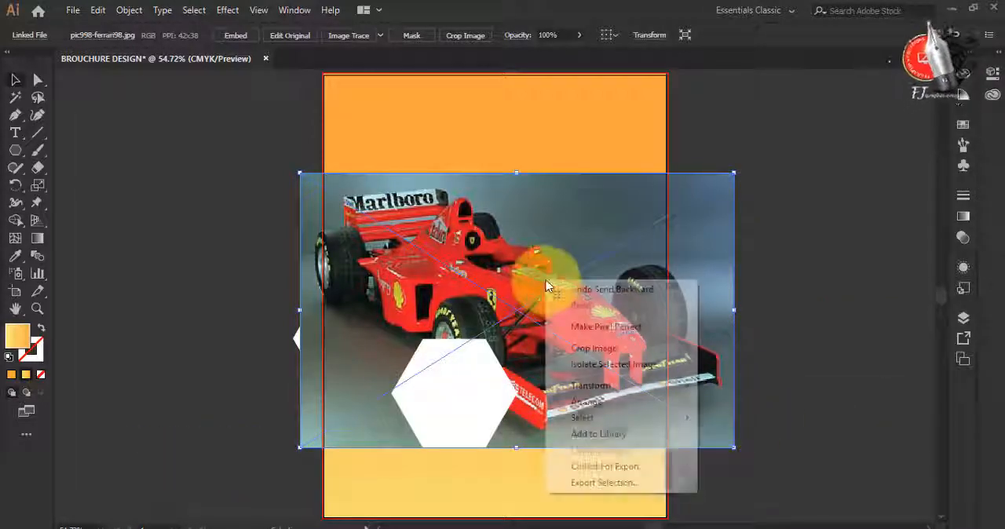
{"action": "mouse_move", "coordinate": [600, 404]}
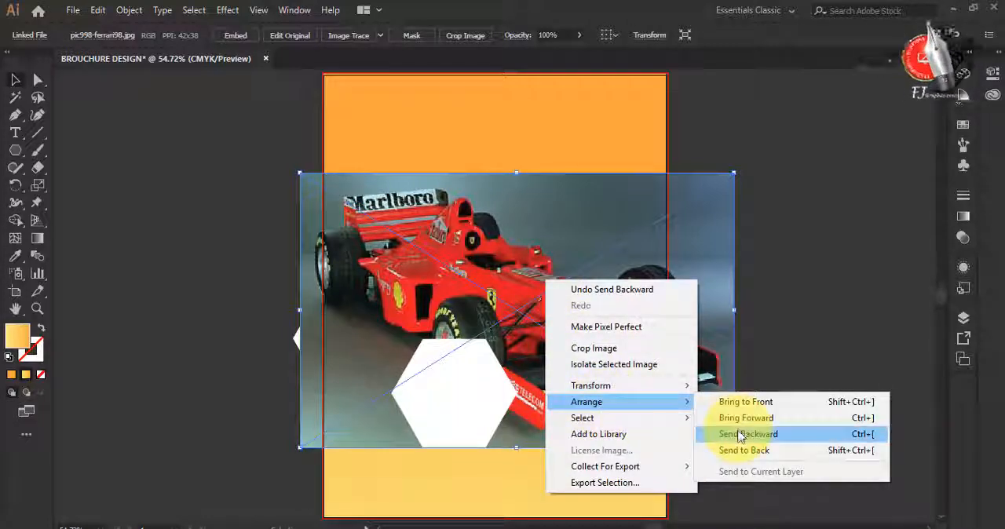
{"action": "left_click", "coordinate": [726, 434]}
{"action": "right_click", "coordinate": [584, 261]}
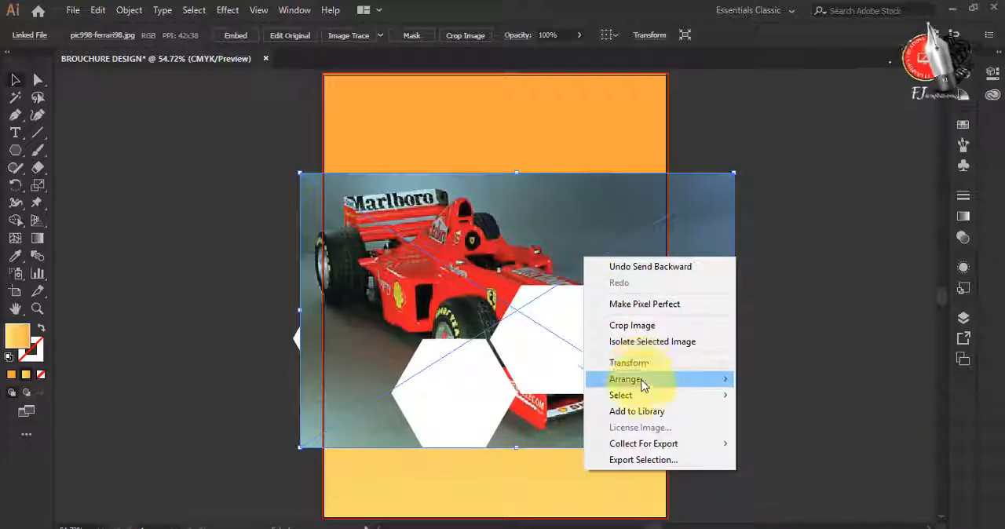
{"action": "mouse_move", "coordinate": [642, 385]}
{"action": "left_click", "coordinate": [786, 412]}
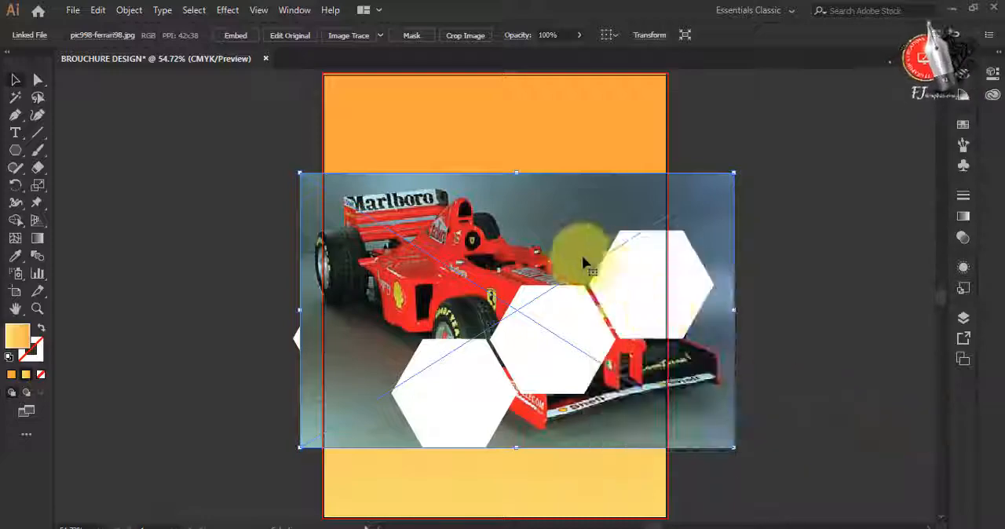
{"action": "right_click", "coordinate": [563, 246]}
{"action": "mouse_move", "coordinate": [672, 362]}
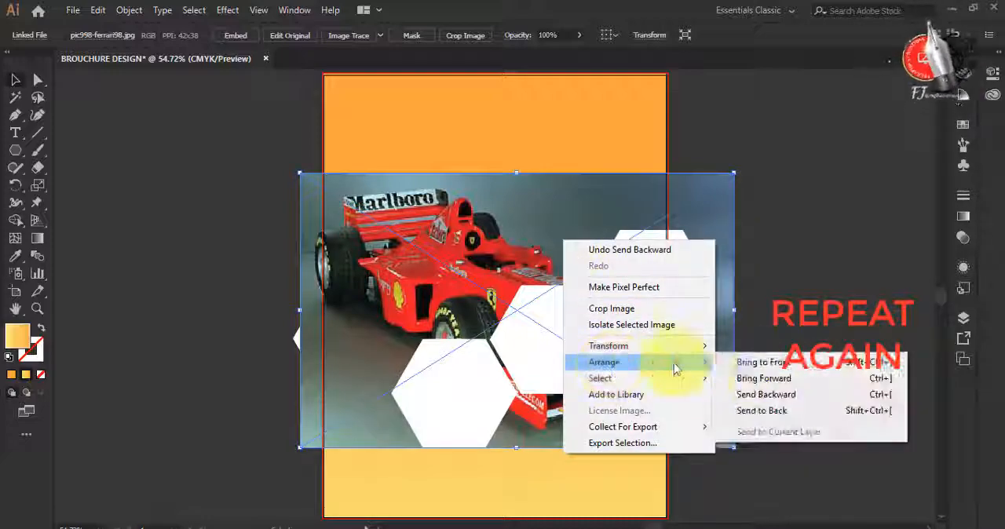
{"action": "left_click", "coordinate": [760, 398]}
{"action": "right_click", "coordinate": [428, 247]}
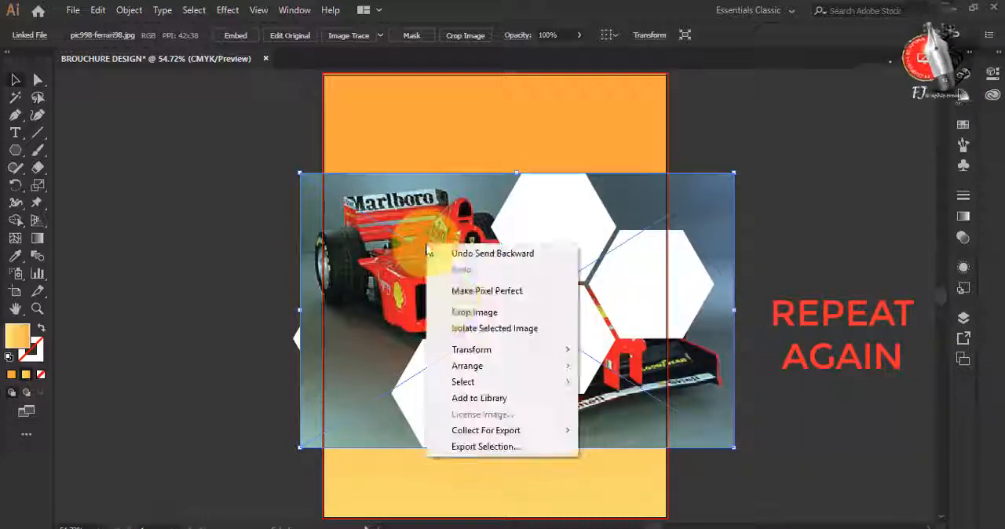
{"action": "mouse_move", "coordinate": [475, 373]}
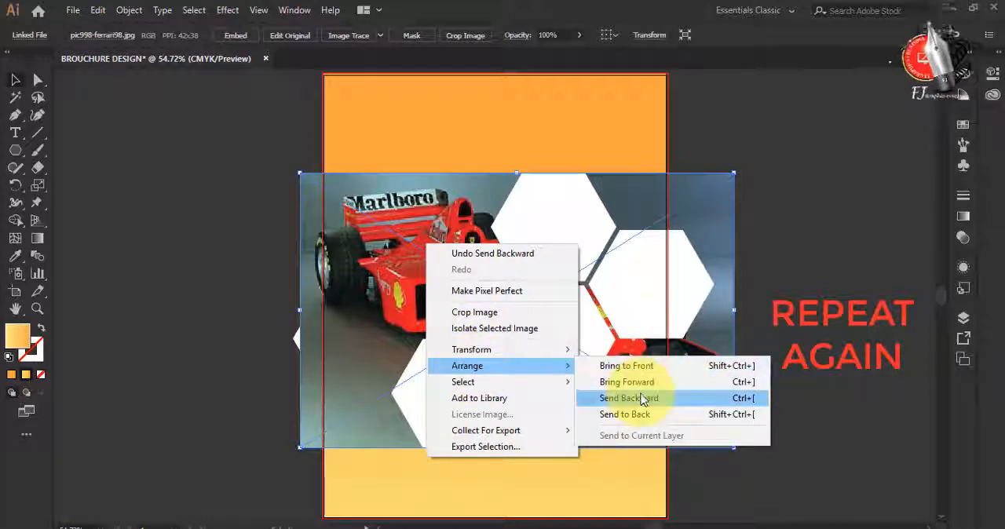
{"action": "left_click", "coordinate": [647, 340]}
{"action": "right_click", "coordinate": [372, 217]}
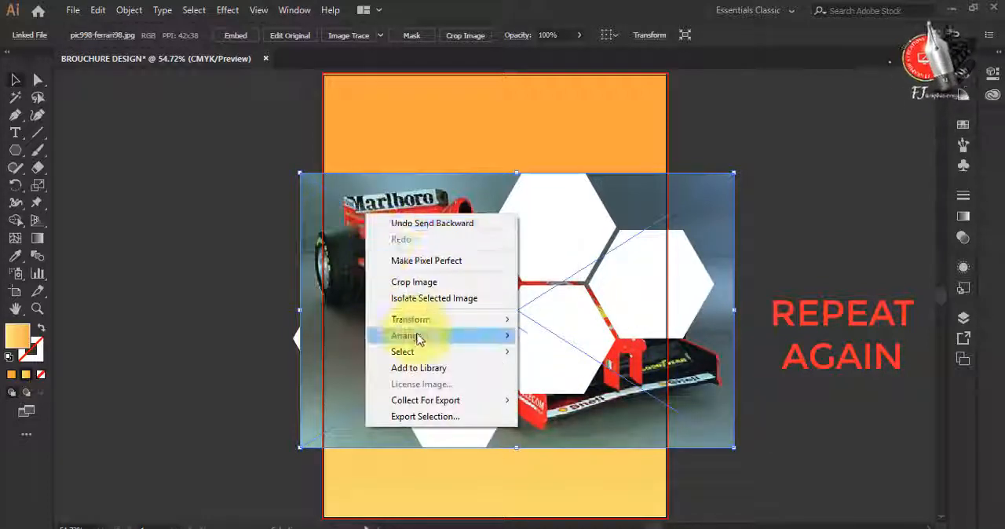
{"action": "mouse_move", "coordinate": [415, 336]}
{"action": "left_click", "coordinate": [568, 367]}
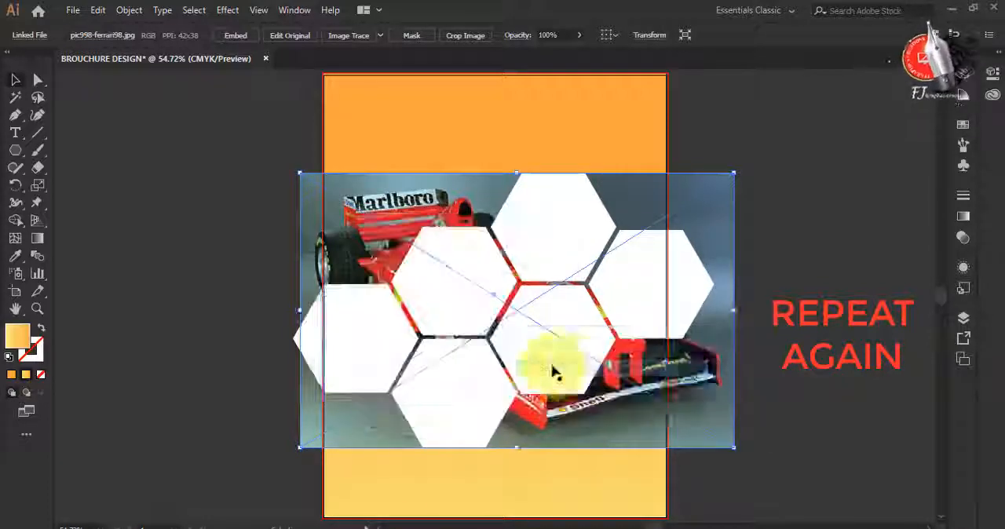
{"action": "left_click", "coordinate": [700, 400]}
{"action": "left_click", "coordinate": [853, 314]}
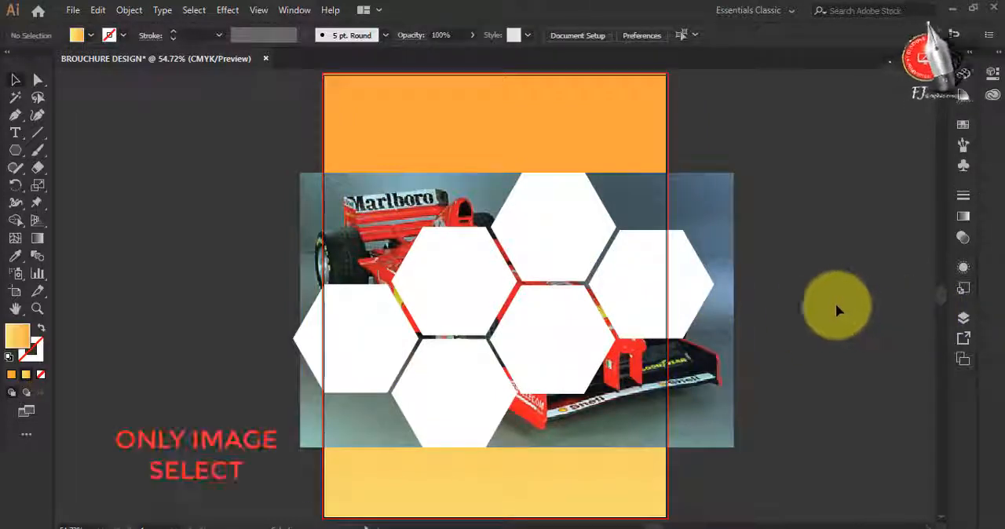
Copy the car photo, paste it in front in place, and make a clipping mask from the copy and the leftmost hexagon
{"action": "left_click", "coordinate": [713, 217]}
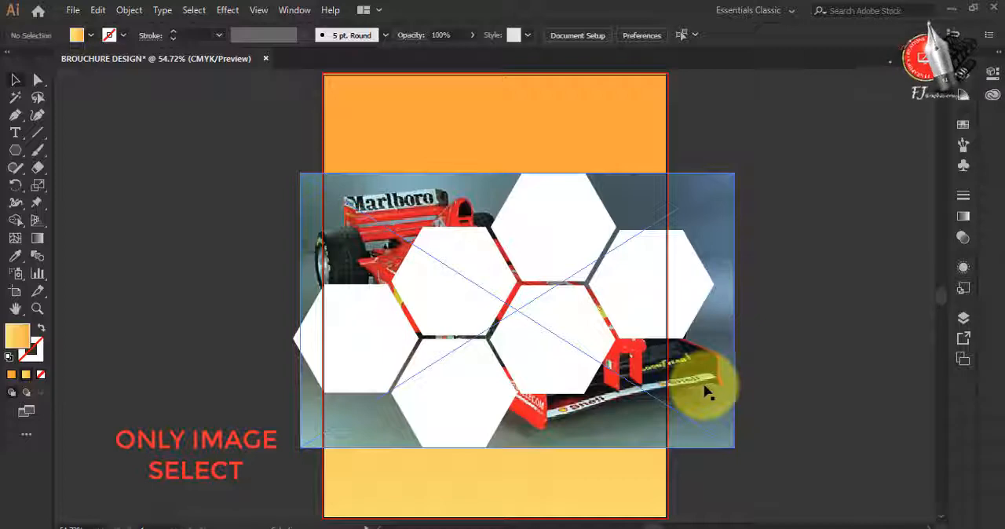
{"action": "key", "text": "ctrl+c"}
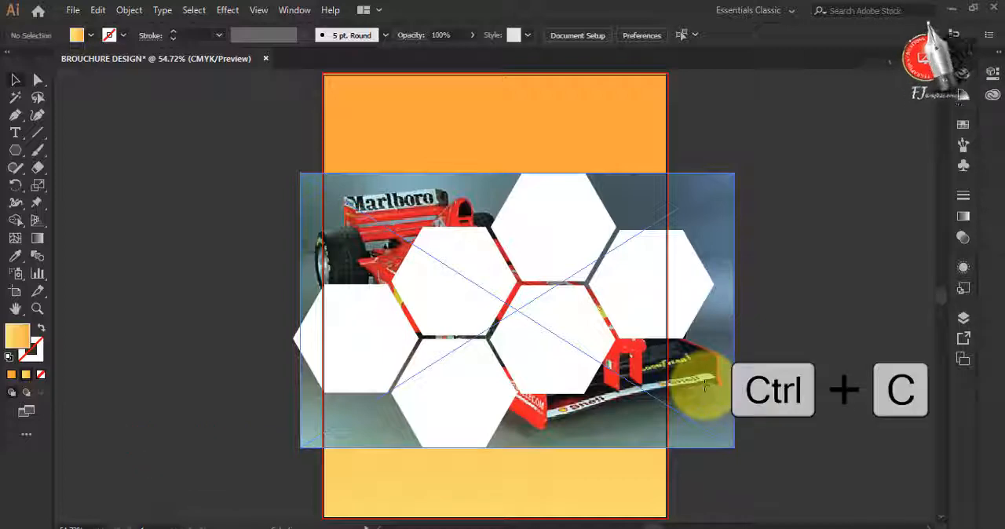
{"action": "left_click", "coordinate": [704, 387]}
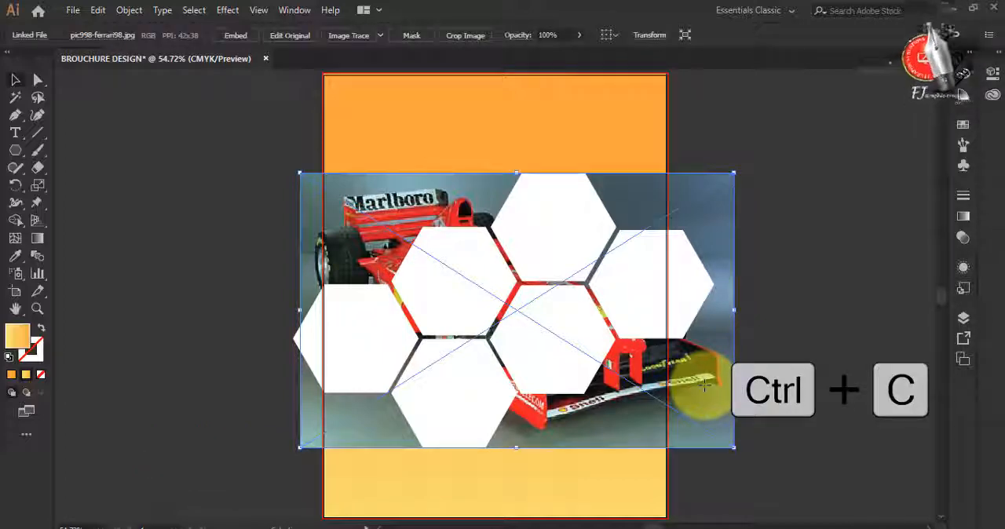
{"action": "key", "text": "ctrl+f"}
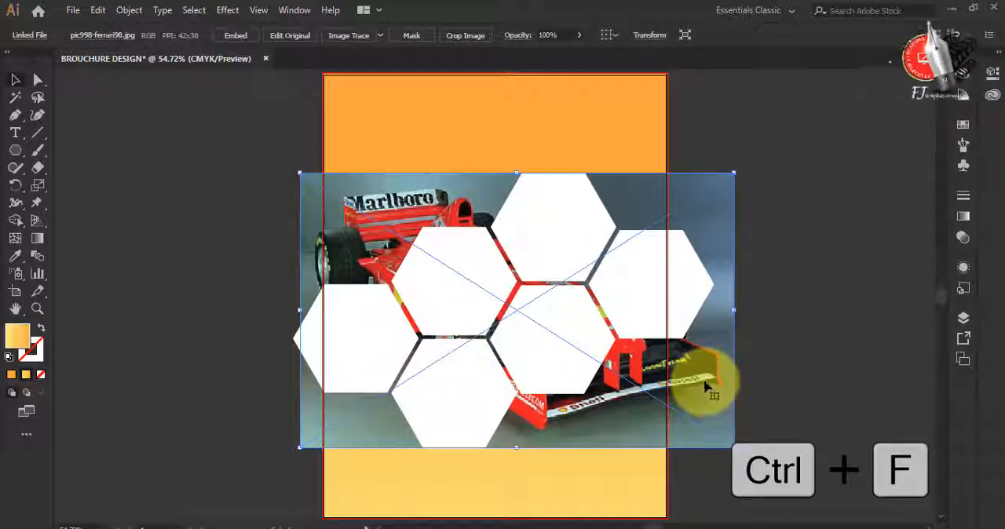
{"action": "left_click", "coordinate": [363, 358], "text": "shift"}
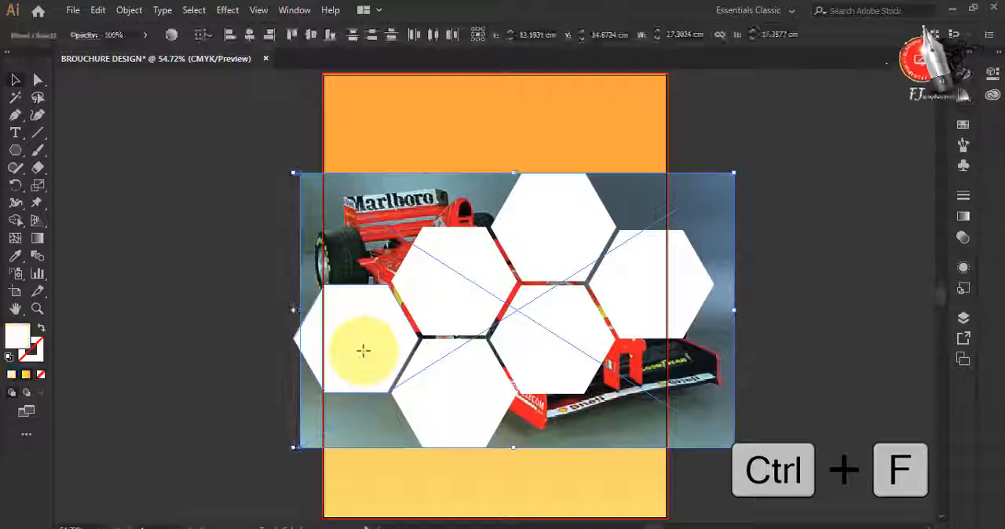
{"action": "left_click", "coordinate": [128, 11]}
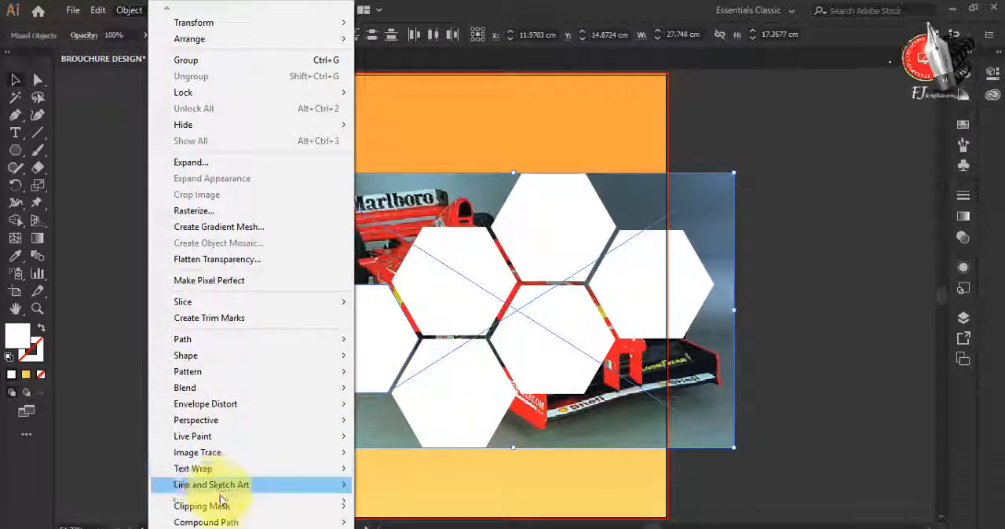
{"action": "mouse_move", "coordinate": [287, 506]}
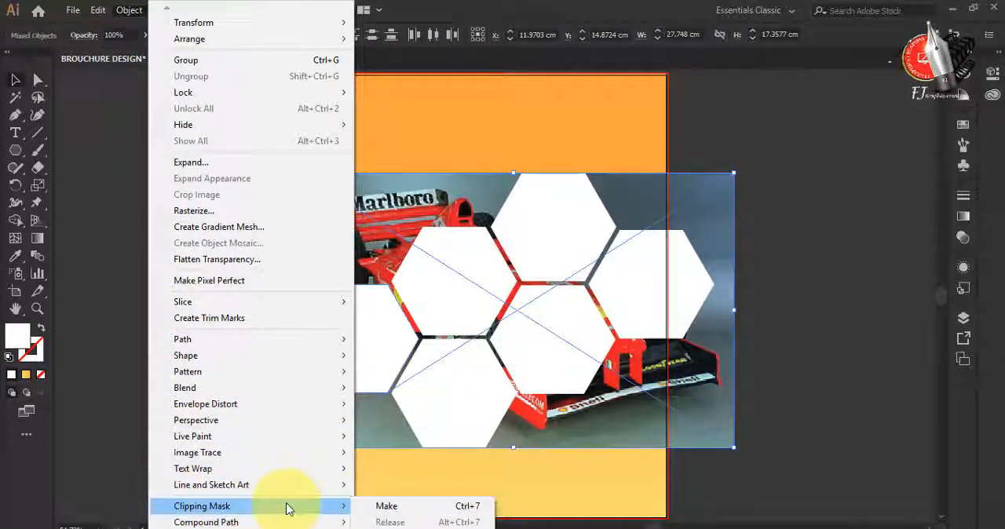
{"action": "left_click", "coordinate": [379, 506]}
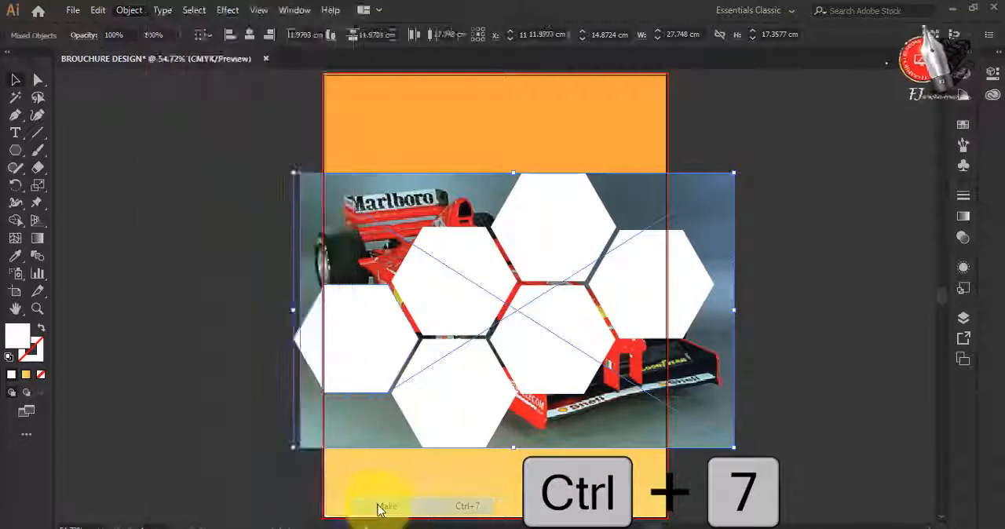
Paste another copy of the car photo in place and clip it with the upper hexagon in the honeycomb's second column
{"action": "left_click", "coordinate": [413, 199]}
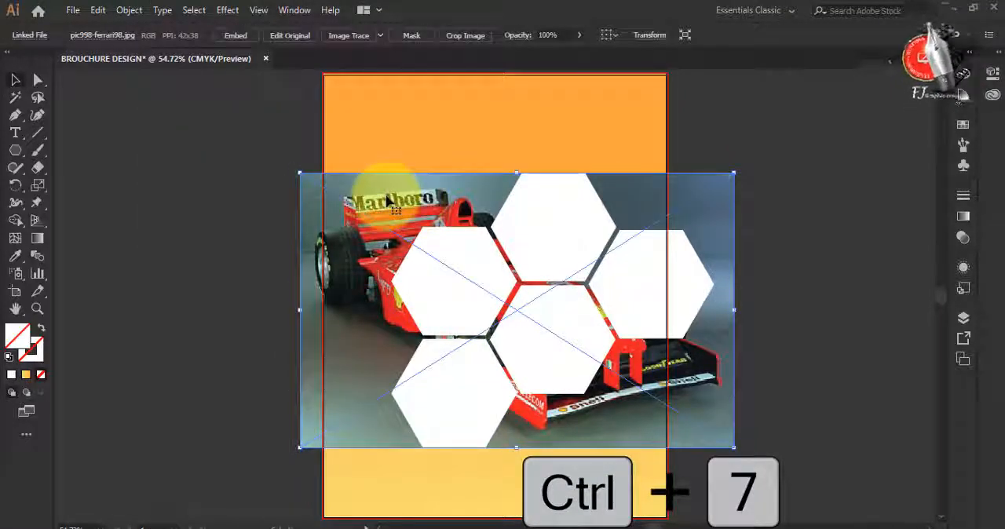
{"action": "key", "text": "ctrl+c"}
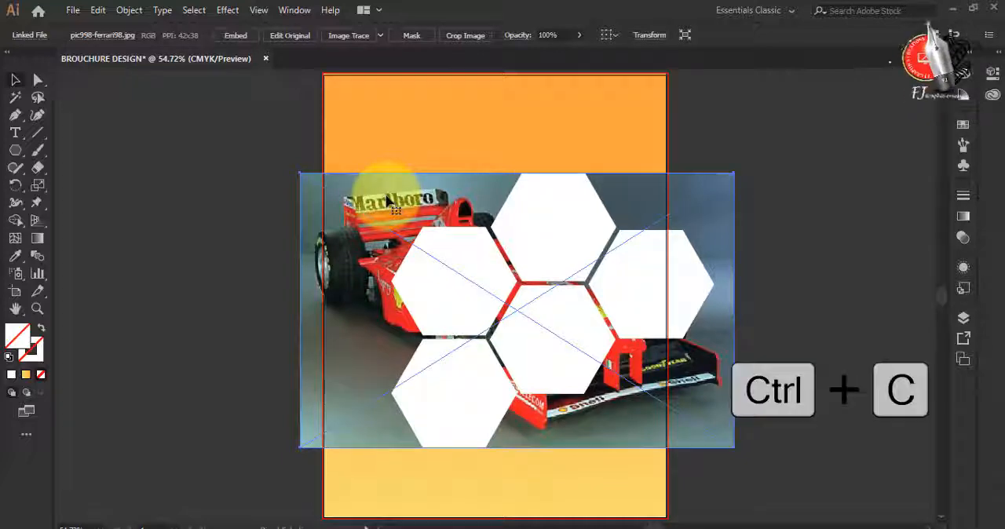
{"action": "left_click", "coordinate": [427, 288], "text": "shift"}
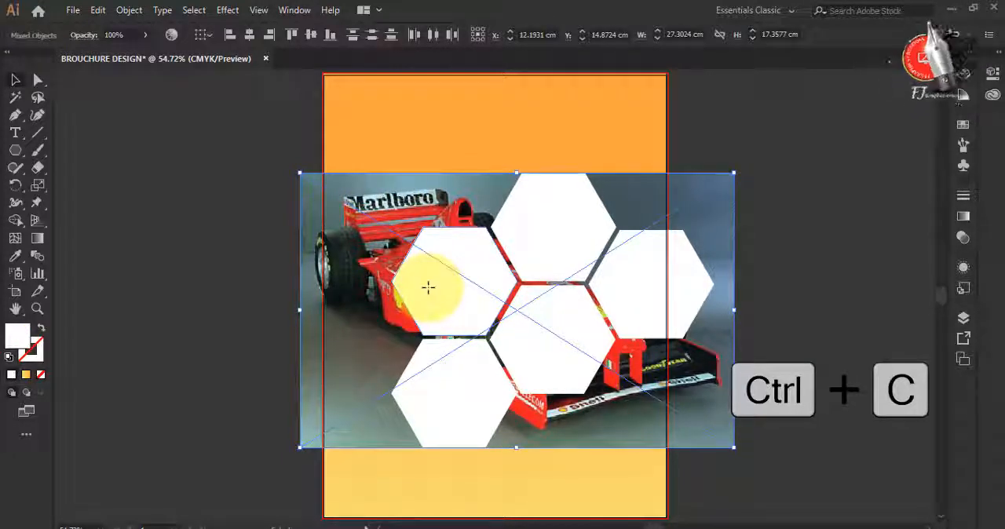
{"action": "key", "text": "ctrl+f"}
{"action": "left_click", "coordinate": [128, 9]}
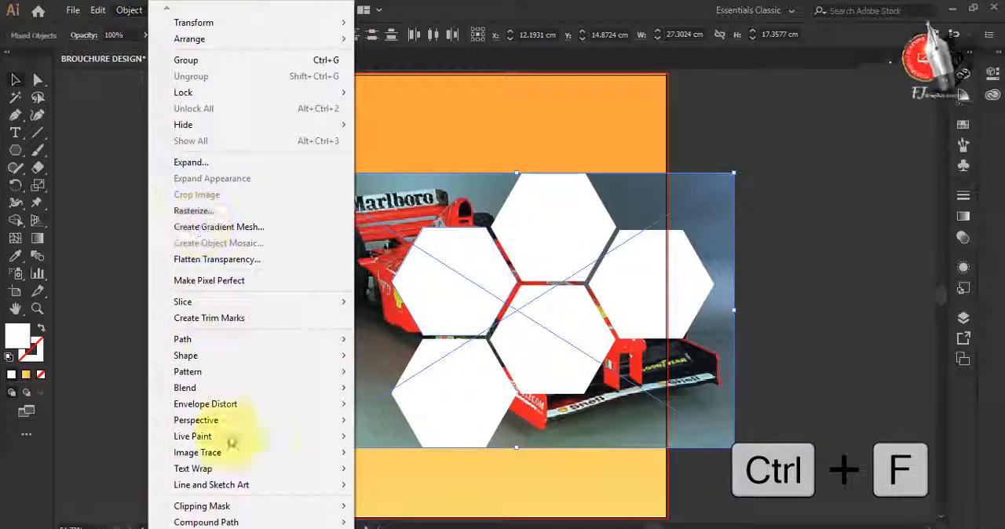
{"action": "mouse_move", "coordinate": [320, 508]}
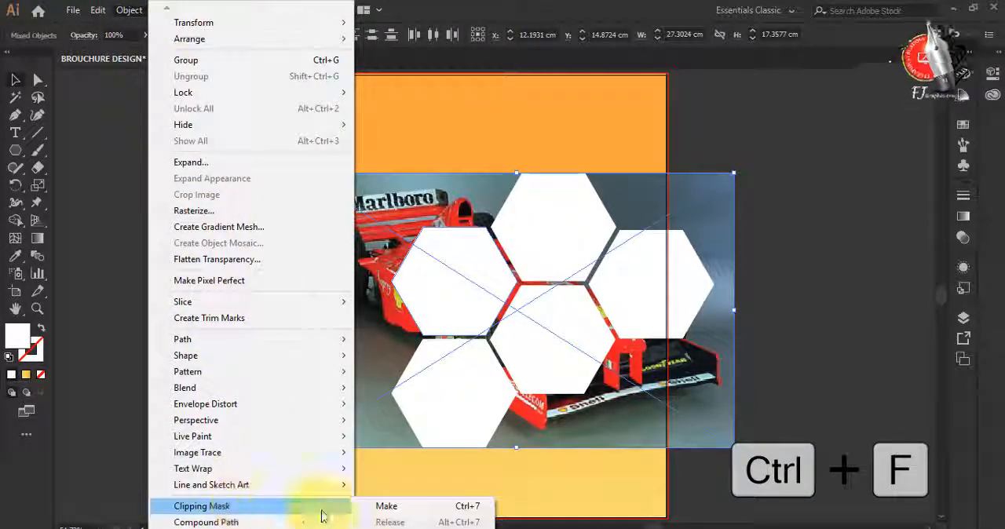
{"action": "left_click", "coordinate": [471, 508]}
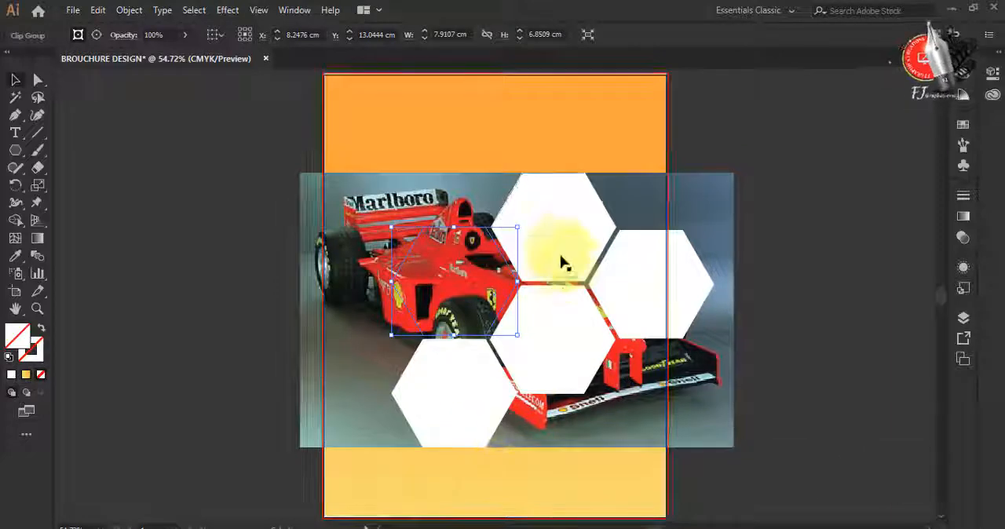
Duplicate the car photo in place and clip the copy with the topmost hexagon
{"action": "left_click", "coordinate": [583, 227]}
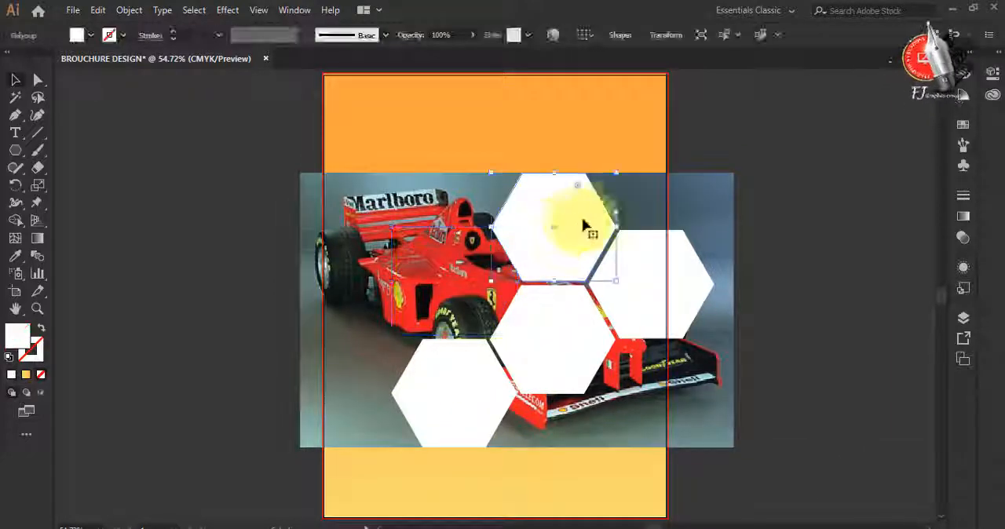
{"action": "left_click", "coordinate": [628, 203]}
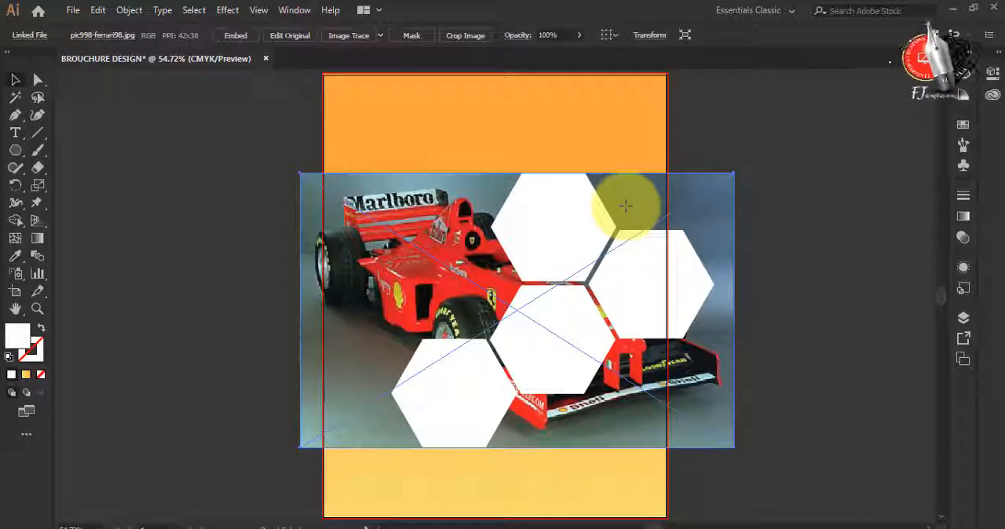
{"action": "left_click", "coordinate": [528, 240], "text": "shift"}
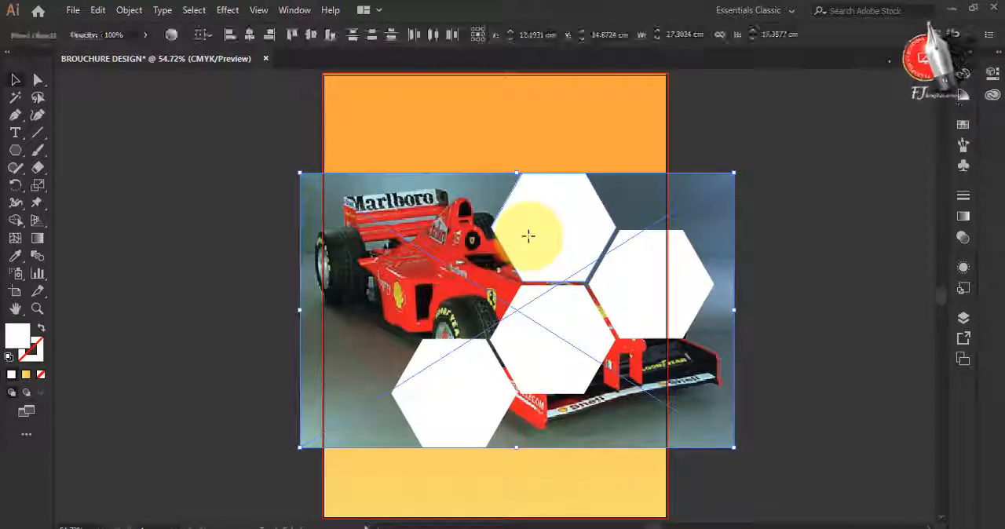
{"action": "key", "text": "ctrl+7"}
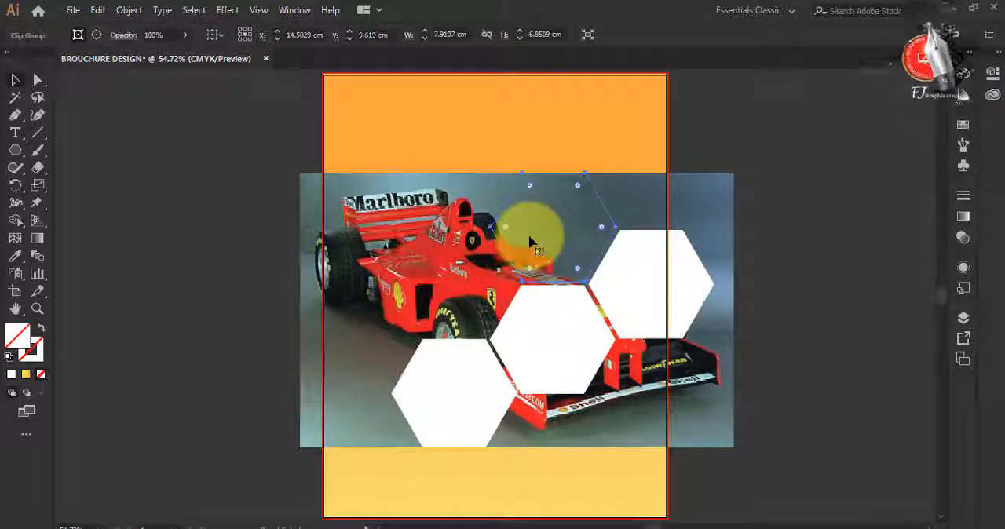
Paste a copy of the car photo in place and clip it with the rightmost hexagon of the honeycomb
{"action": "left_click", "coordinate": [694, 213]}
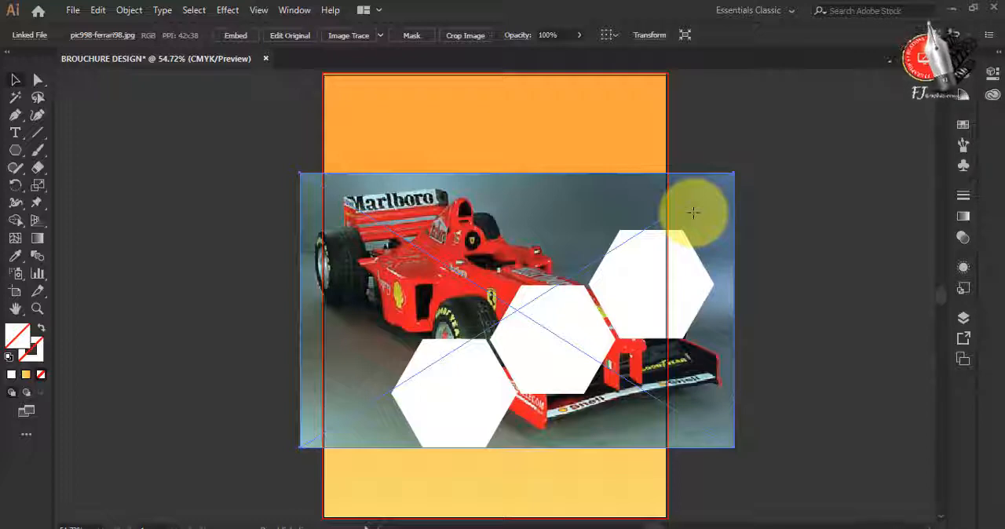
{"action": "key", "text": "v"}
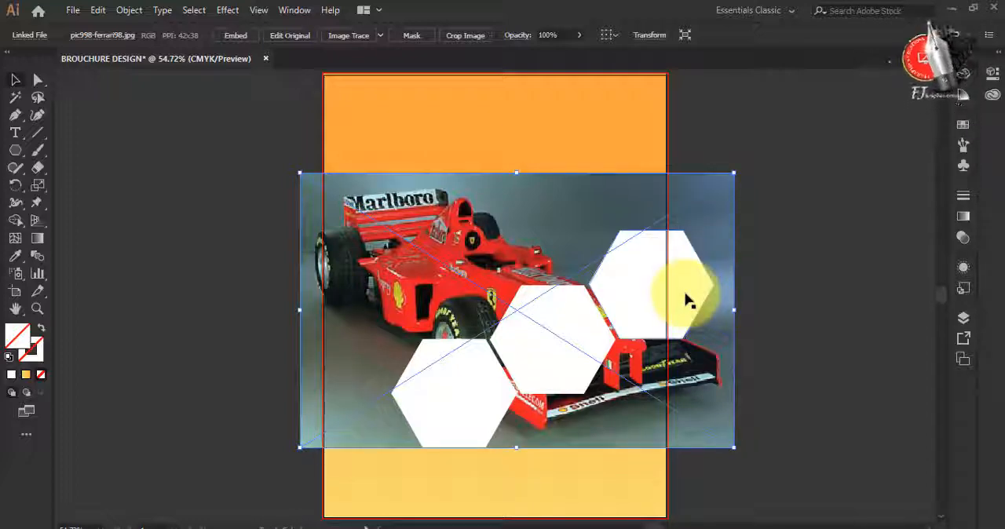
{"action": "left_click", "coordinate": [686, 299], "text": "shift"}
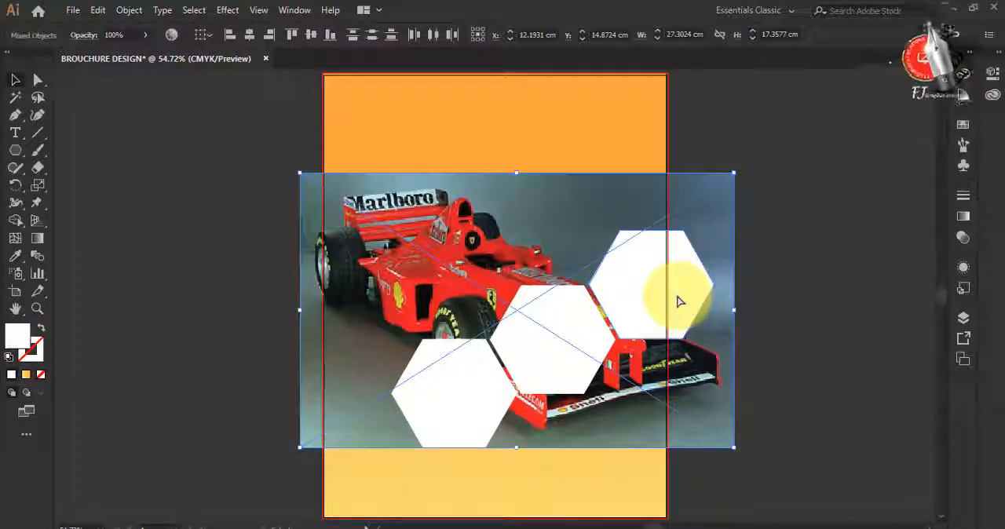
{"action": "key", "text": "ctrl+7"}
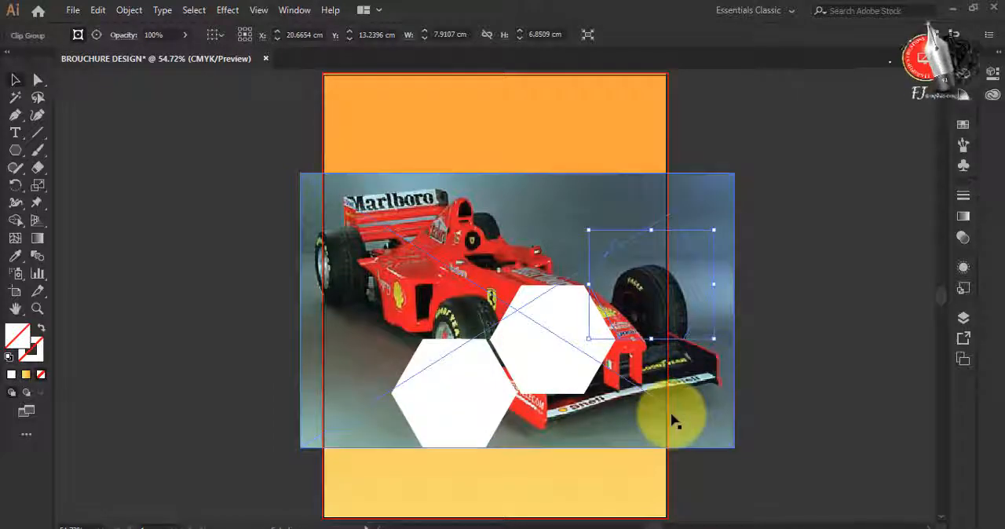
Duplicate the car photo in place and clip the copy with the lower hexagon in the honeycomb's third column
{"action": "left_click", "coordinate": [672, 414]}
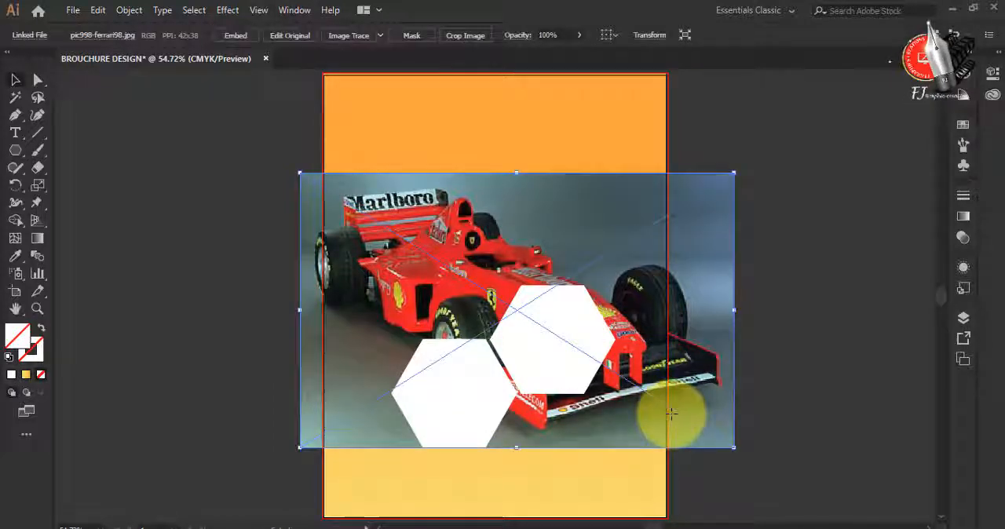
{"action": "left_click", "coordinate": [573, 375], "text": "shift"}
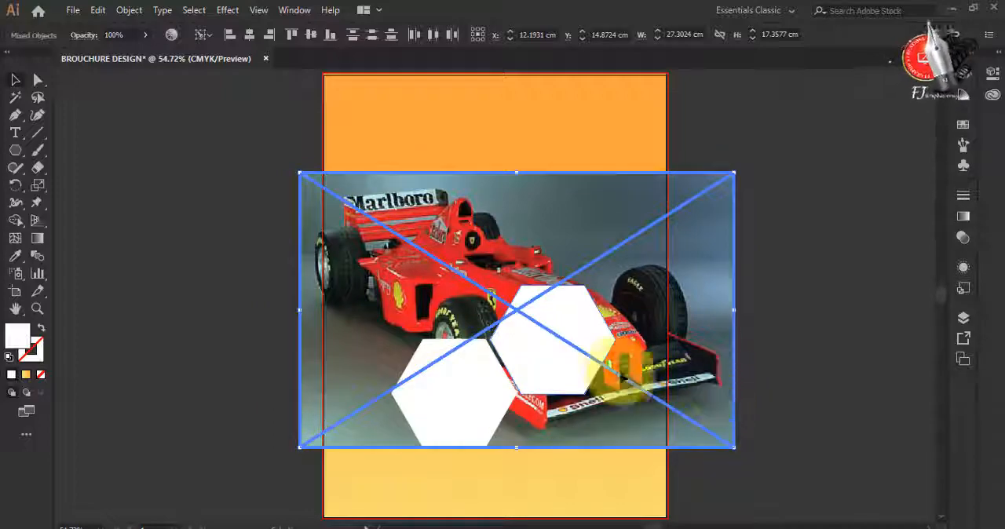
{"action": "left_click", "coordinate": [591, 337], "text": "shift"}
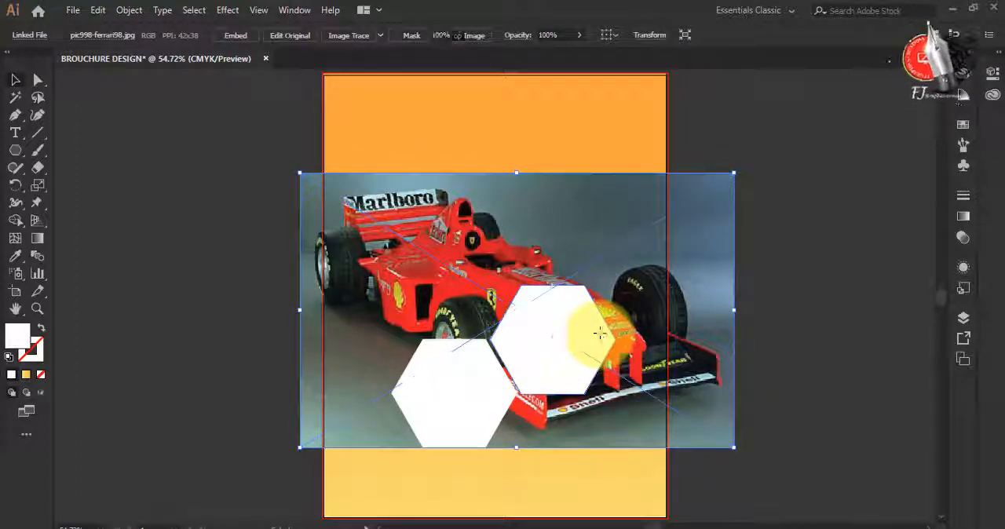
{"action": "left_click", "coordinate": [599, 334]}
{"action": "left_click", "coordinate": [701, 362], "text": "shift"}
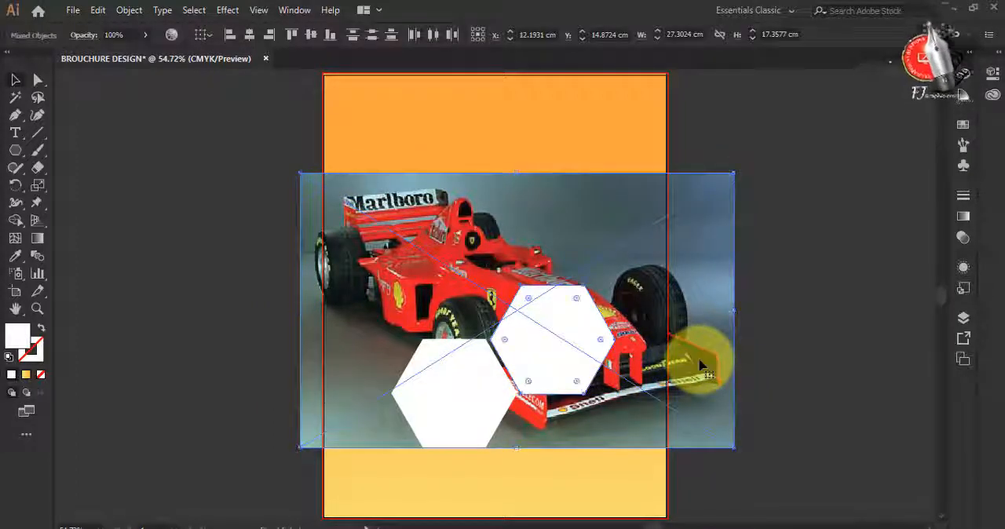
{"action": "key", "text": "ctrl+7"}
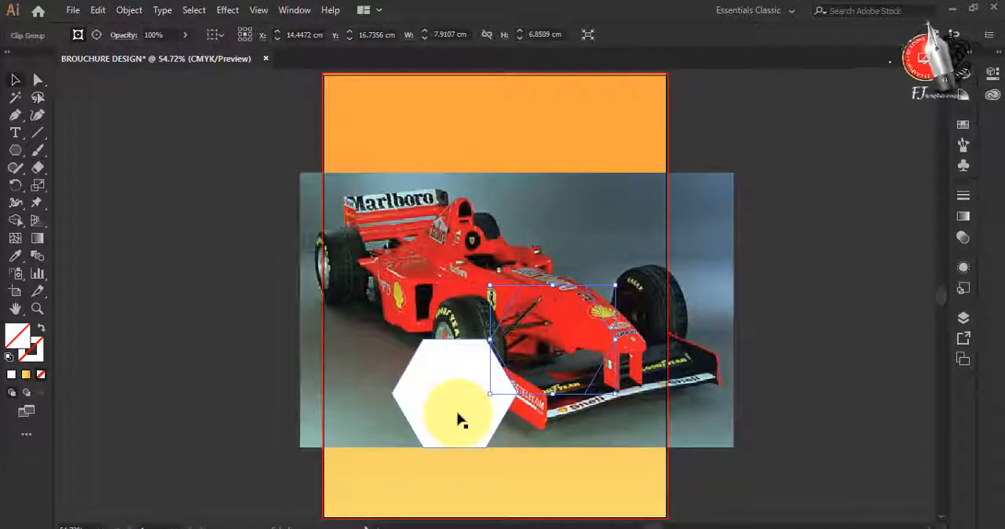
Make a clipping mask from the remaining car photo and the lowest white hexagon
{"action": "left_click", "coordinate": [457, 420]}
{"action": "left_click", "coordinate": [581, 428], "text": "shift"}
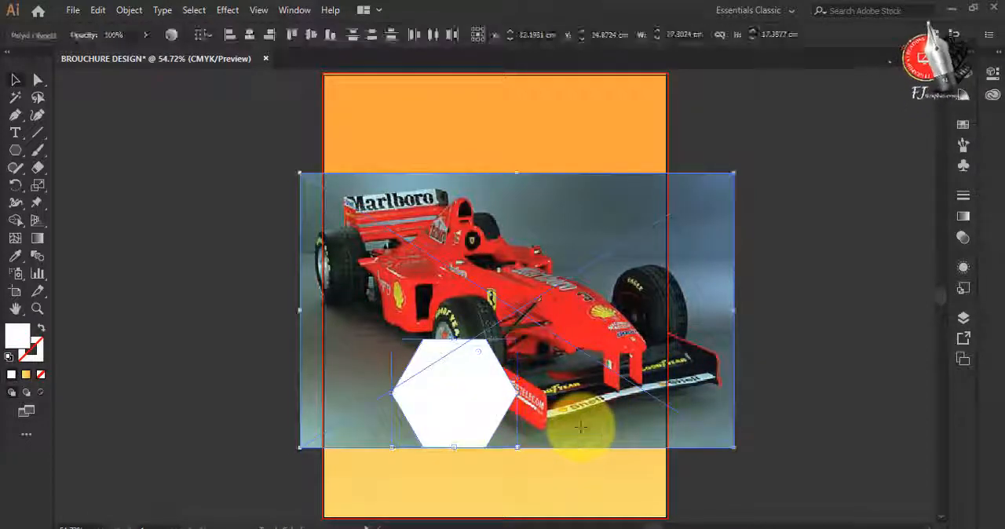
{"action": "key", "text": "ctrl+7"}
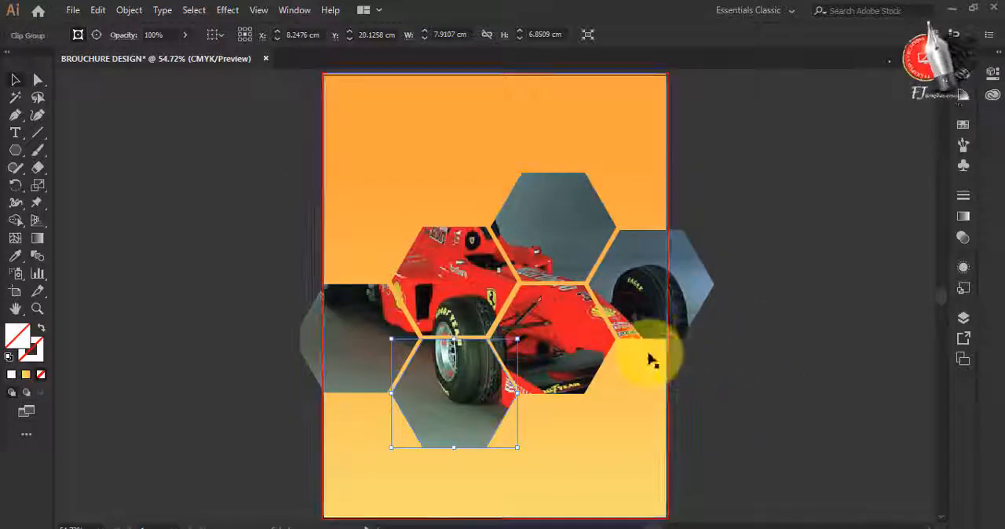
Copy the gradient background rectangle, paste it in front in place, and bring the copy to the front of all objects
{"action": "key", "text": "ctrl+c"}
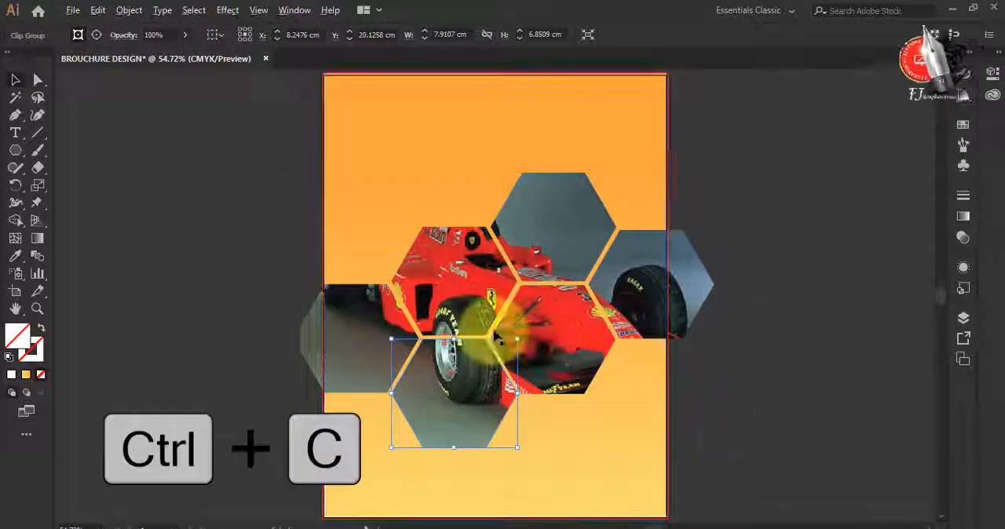
{"action": "left_click", "coordinate": [398, 159]}
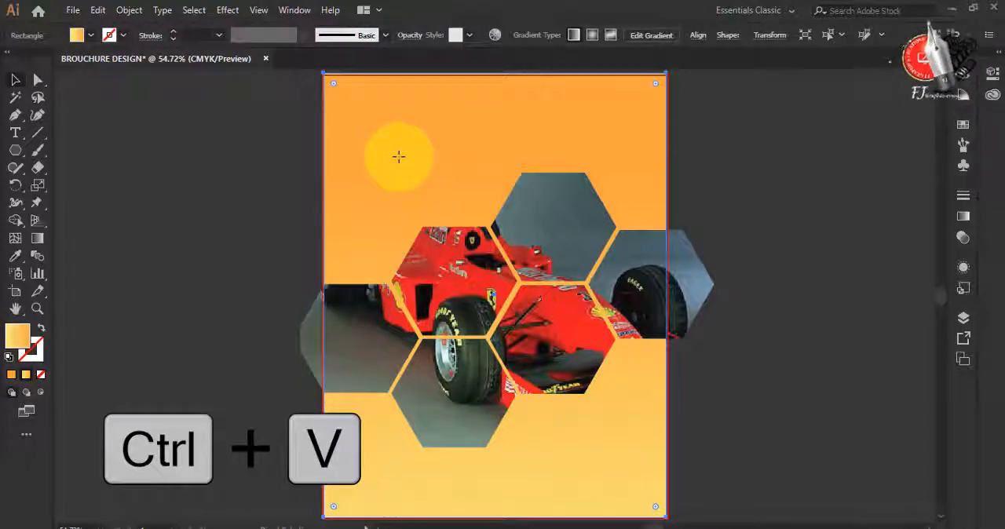
{"action": "right_click", "coordinate": [399, 161]}
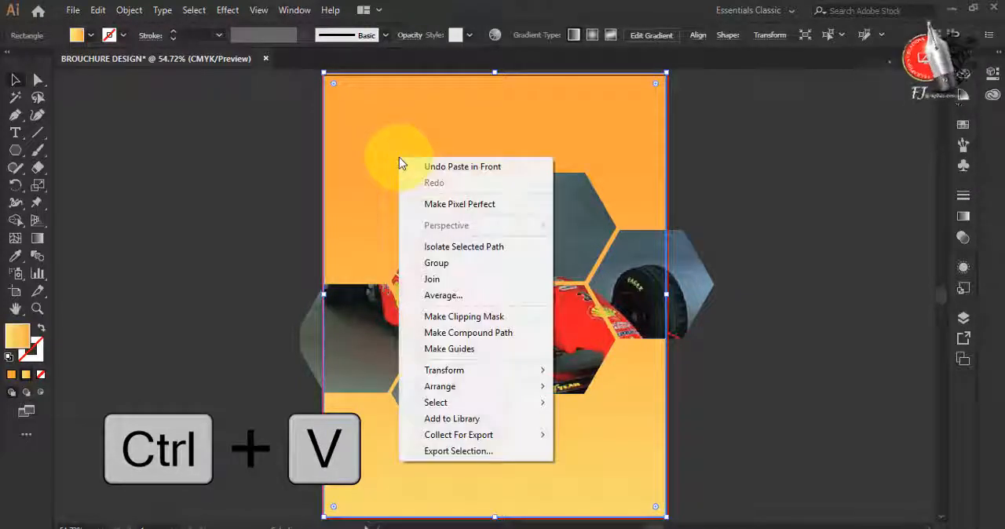
{"action": "mouse_move", "coordinate": [507, 391]}
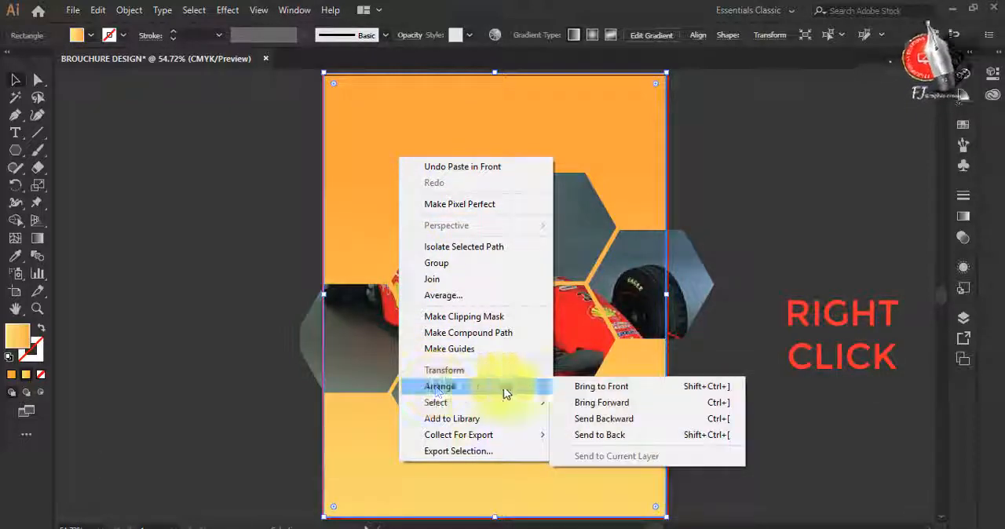
{"action": "left_click", "coordinate": [601, 387]}
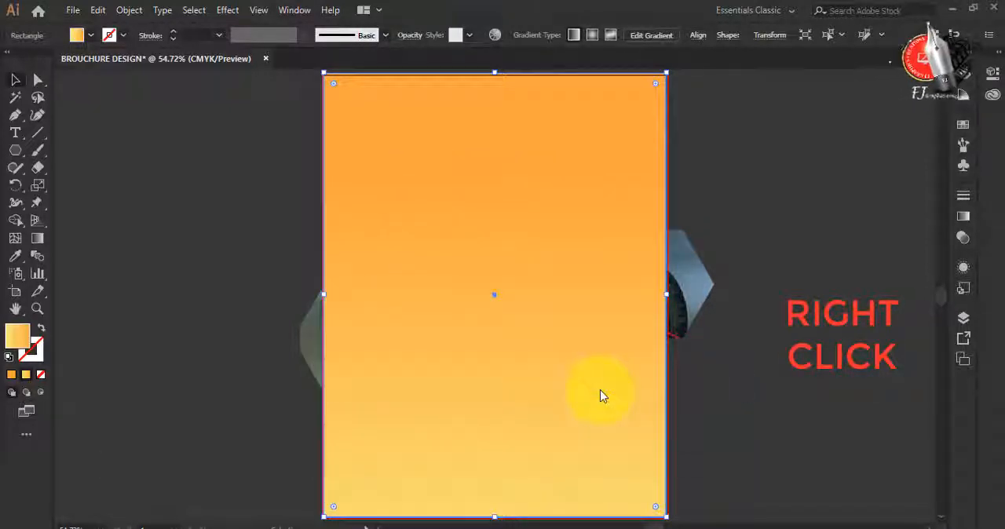
{"action": "left_click_drag", "start_coordinate": [492, 259], "coordinate": [642, 255]}
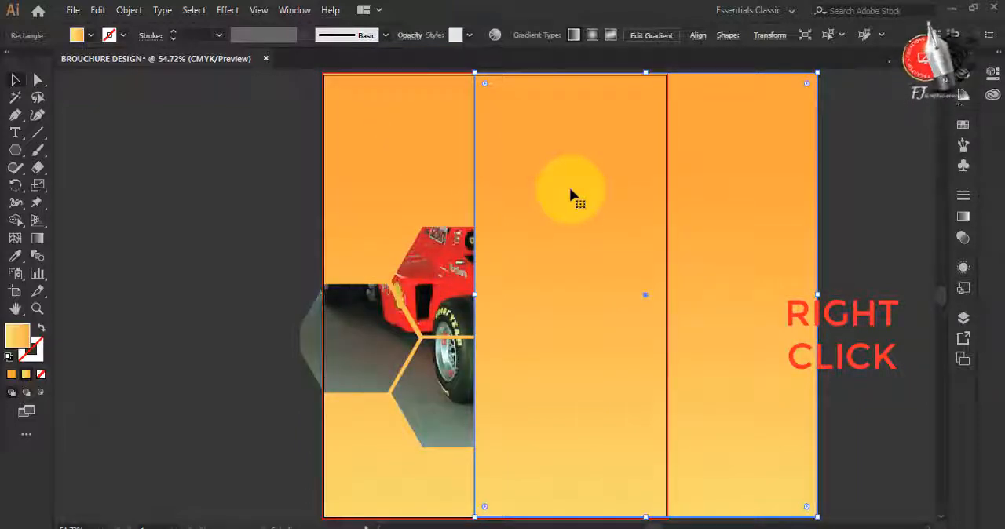
{"action": "key", "text": "ctrl+z"}
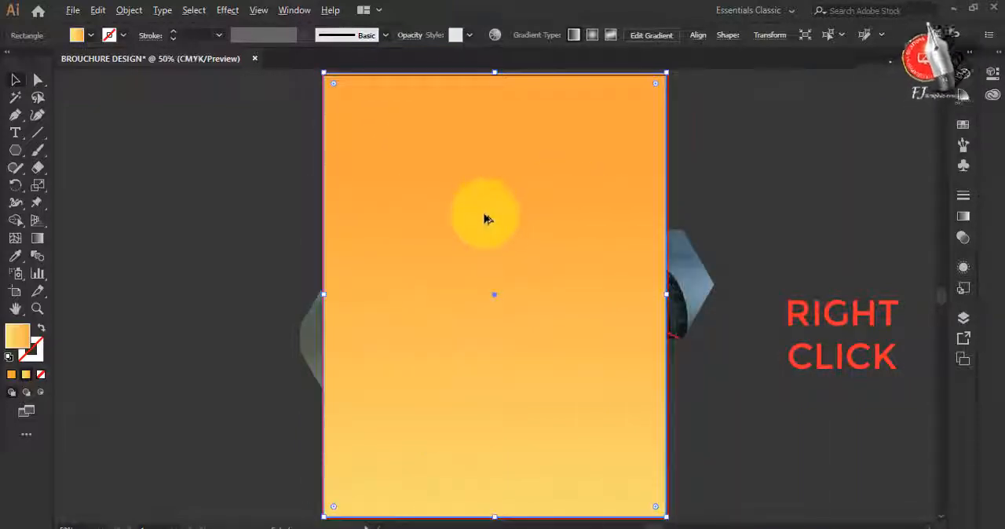
Select all the artwork and clip it to the front gradient rectangle so the hexagons end at the page edges, and deselect
{"action": "scroll", "coordinate": [484, 216], "scroll_direction": "down", "scroll_amount": 1}
{"action": "scroll", "coordinate": [316, 130], "scroll_direction": "up", "scroll_amount": 1}
{"action": "left_click_drag", "start_coordinate": [307, 80], "coordinate": [709, 521]}
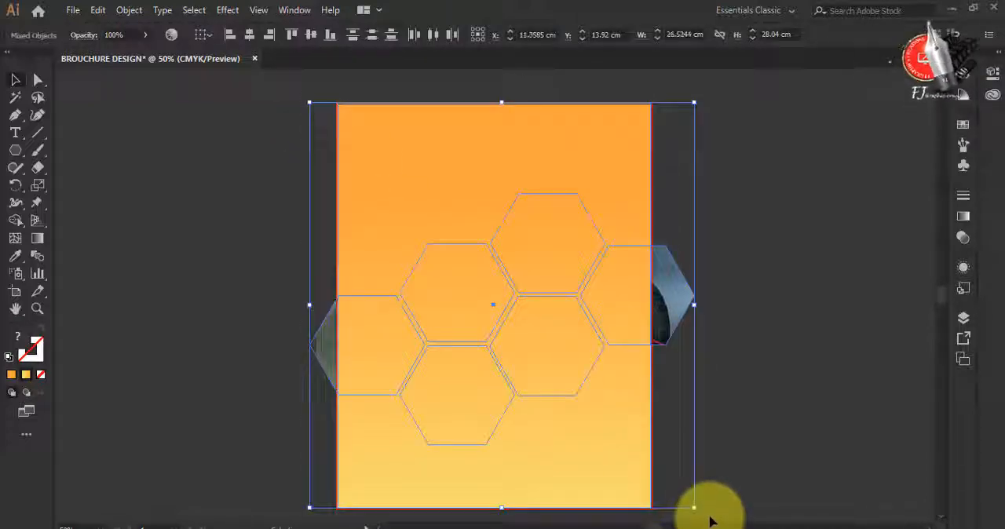
{"action": "key", "text": "ctrl+7"}
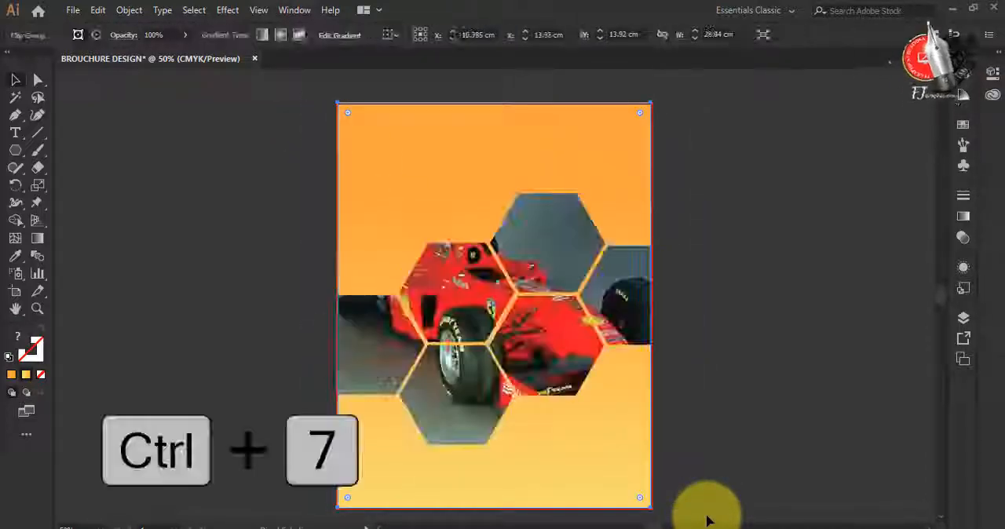
{"action": "left_click", "coordinate": [780, 395]}
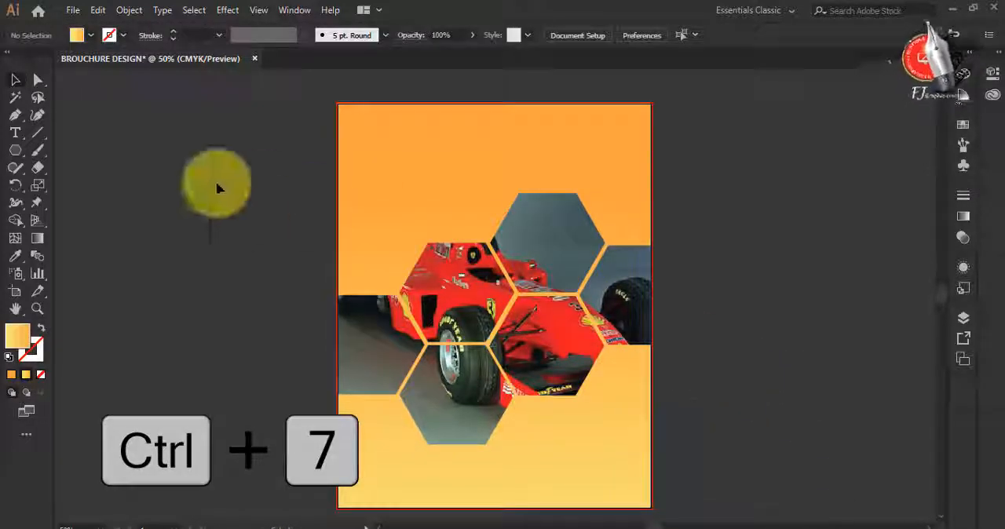
Add the two-line title "BROUCHURE DESIGN" near the page's upper-left corner, scaled up to about 21.55 mm text size
{"action": "left_click", "coordinate": [16, 134]}
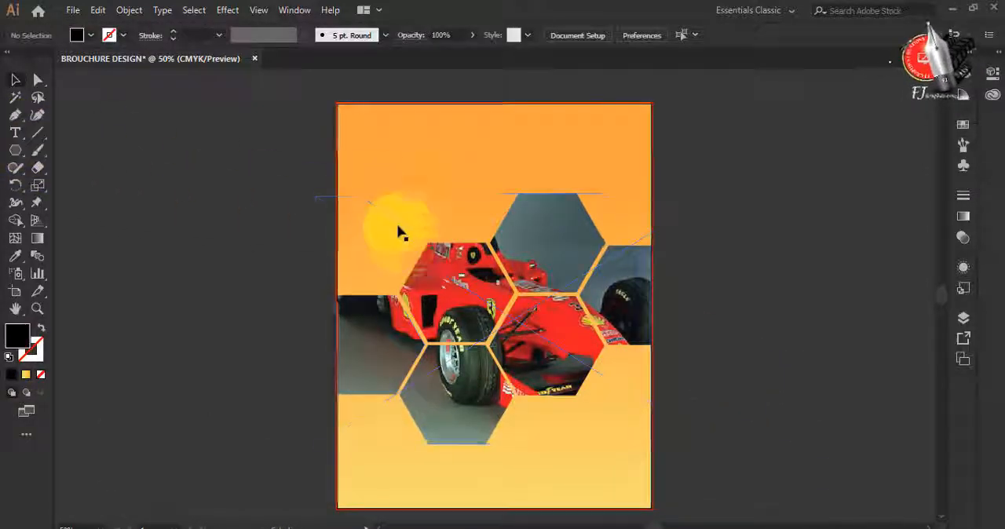
{"action": "left_click", "coordinate": [361, 125]}
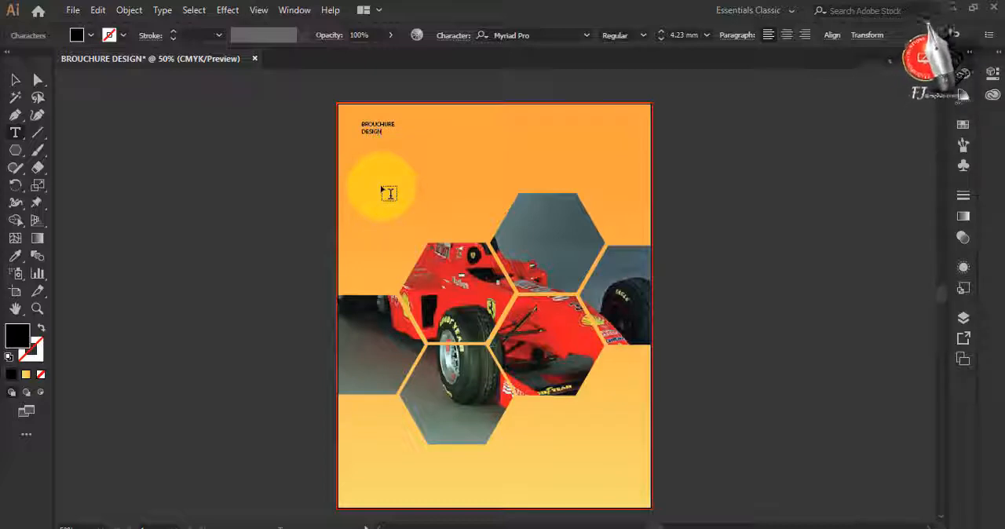
{"action": "left_click", "coordinate": [15, 79]}
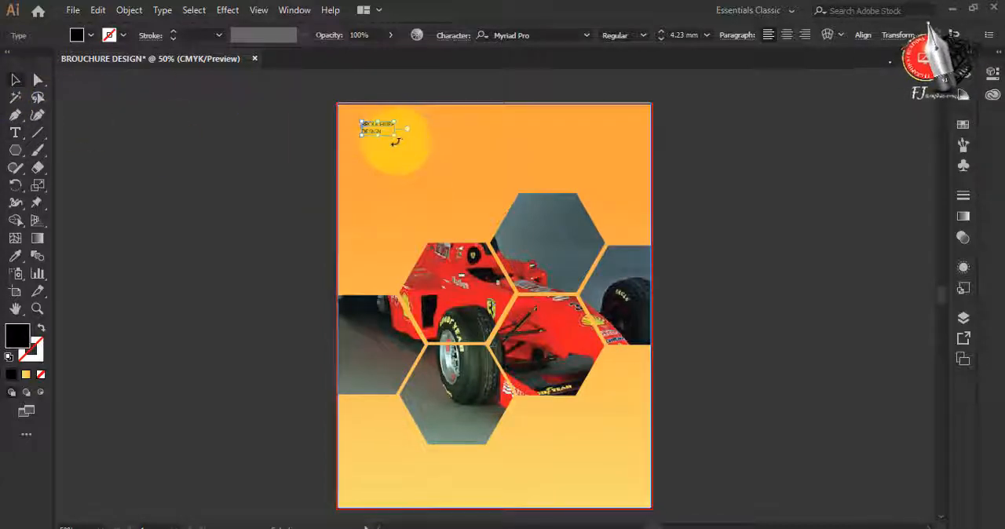
{"action": "left_click_drag", "start_coordinate": [391, 134], "coordinate": [528, 253]}
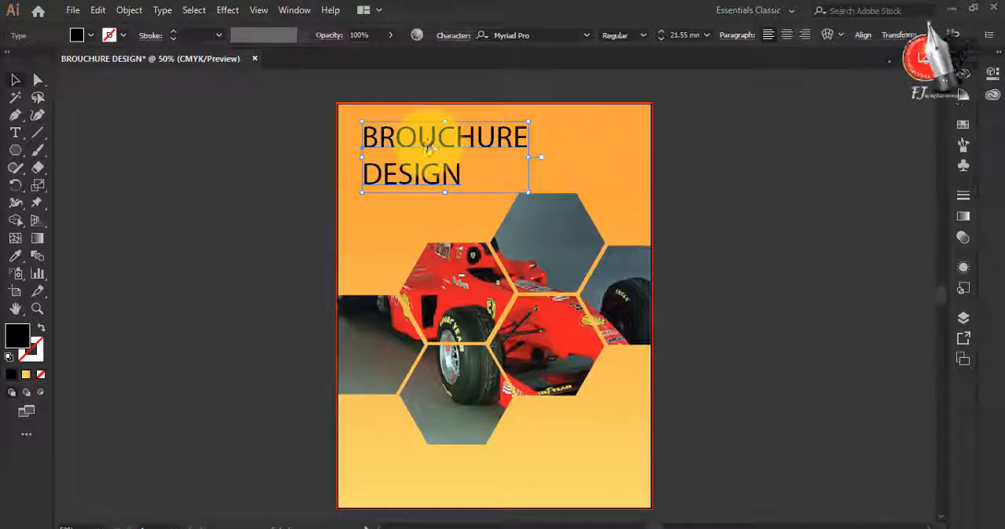
{"action": "left_click_drag", "start_coordinate": [430, 146], "coordinate": [417, 143]}
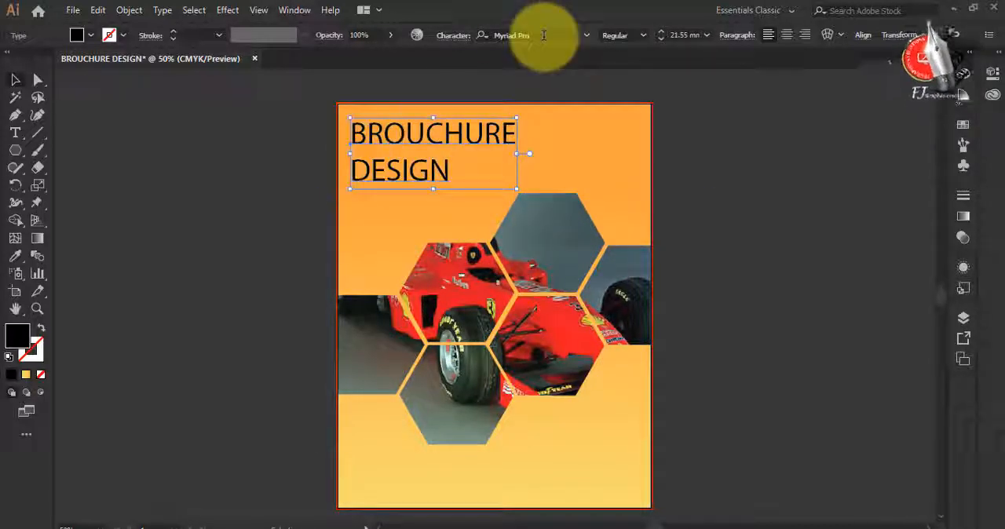
Set the title's font to Impact and enlarge the text slightly to about 22.71 mm
{"action": "left_click", "coordinate": [544, 34]}
{"action": "type", "text": "I"}
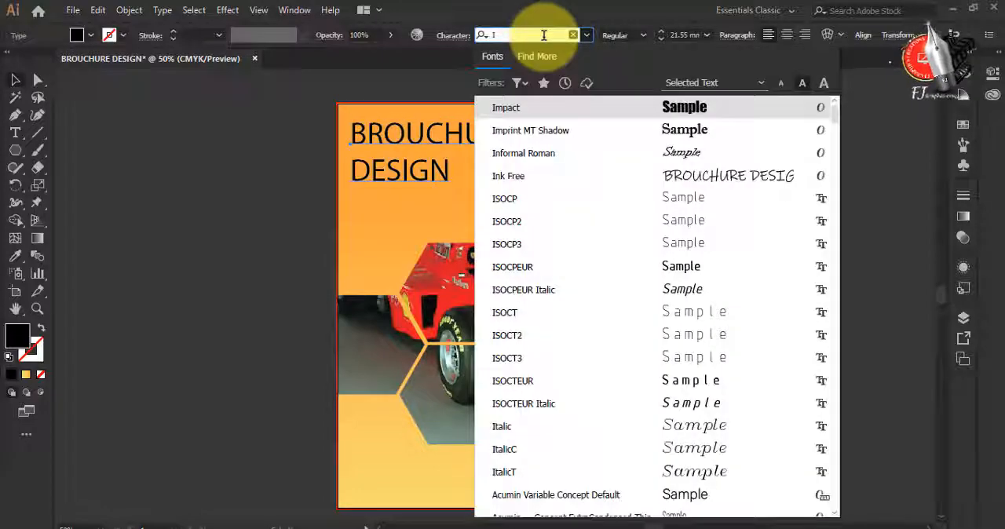
{"action": "left_click", "coordinate": [509, 108]}
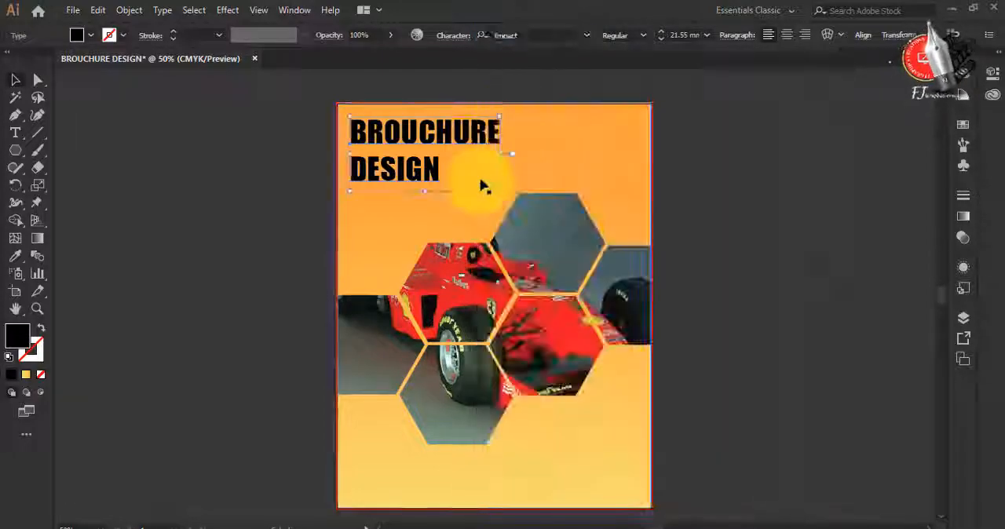
{"action": "left_click_drag", "start_coordinate": [498, 196], "coordinate": [524, 204]}
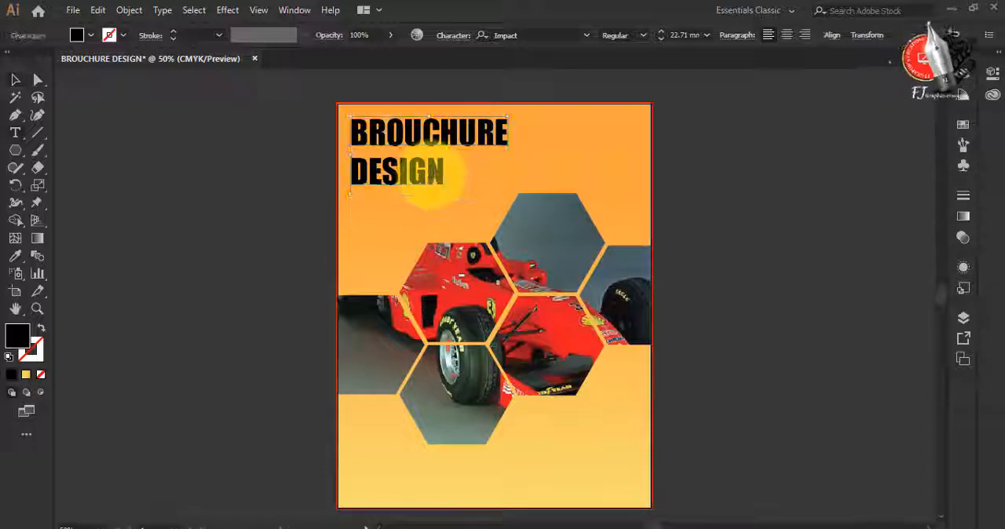
Color the word "DESIGN" in the title white and deselect the text
{"action": "double_click", "coordinate": [415, 168]}
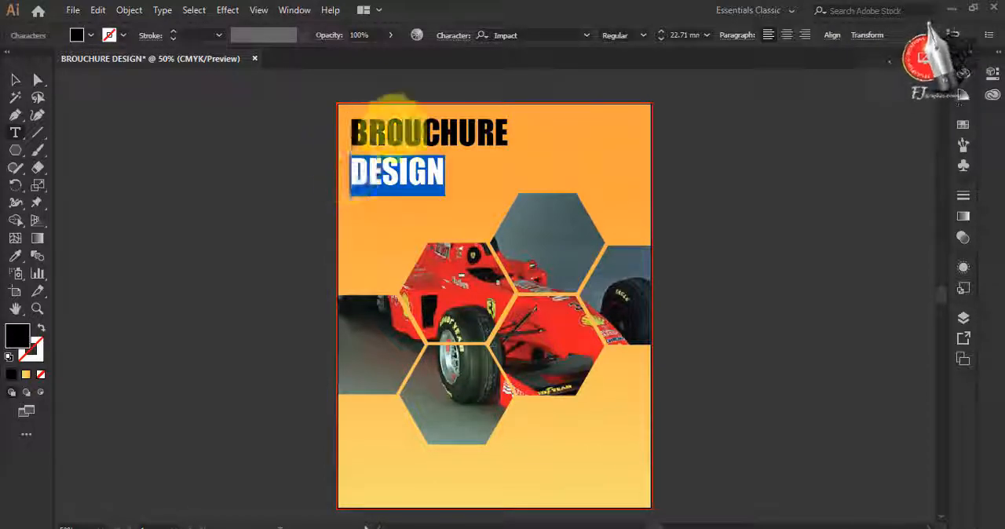
{"action": "left_click", "coordinate": [76, 35]}
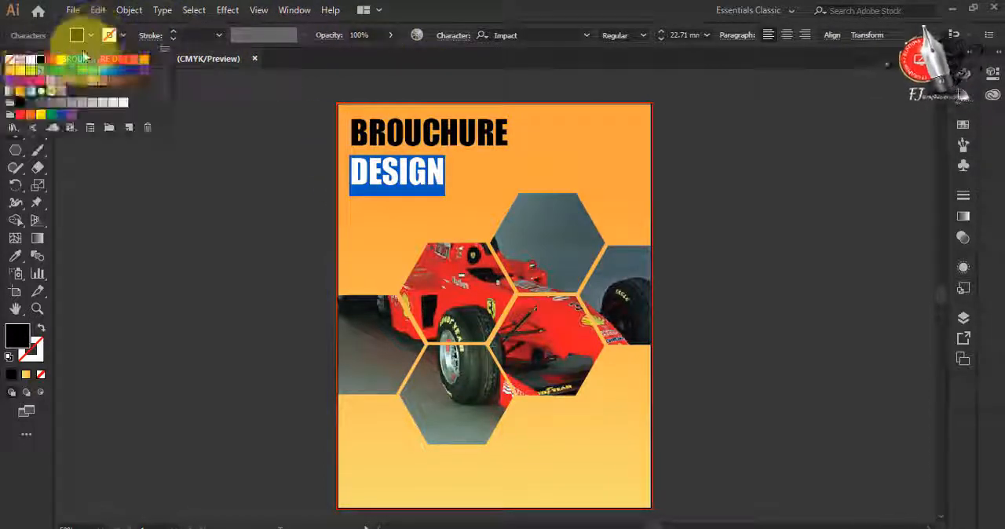
{"action": "left_click", "coordinate": [30, 61]}
{"action": "left_click", "coordinate": [211, 274]}
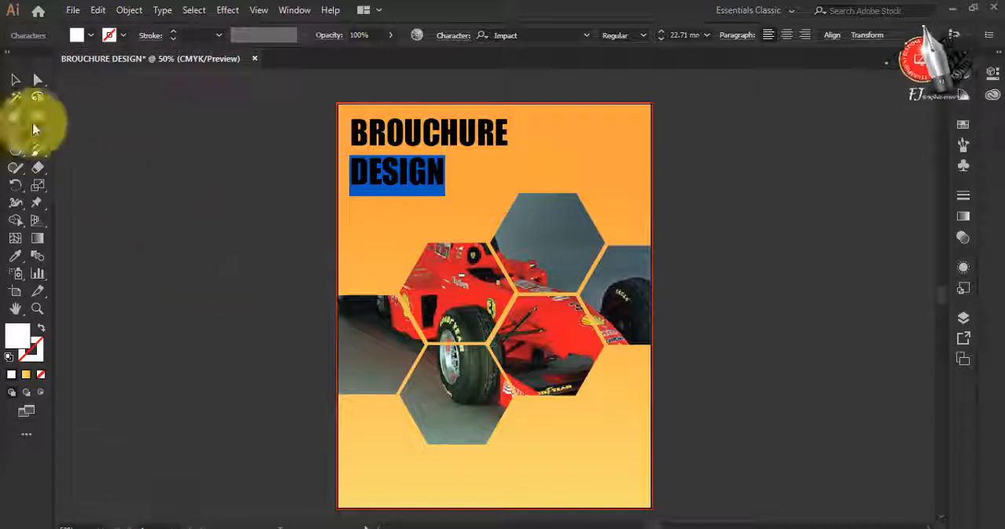
{"action": "left_click", "coordinate": [13, 78]}
{"action": "left_click", "coordinate": [363, 275]}
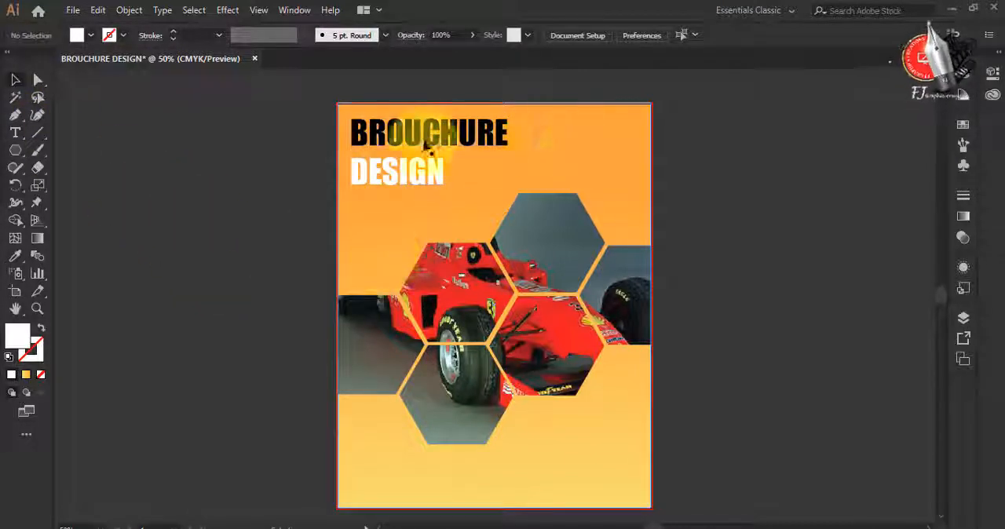
Switch to Photos to check the finished brochure layout in BROUCHURE-07.jpg, and return to Illustrator
{"action": "left_click", "coordinate": [447, 528]}
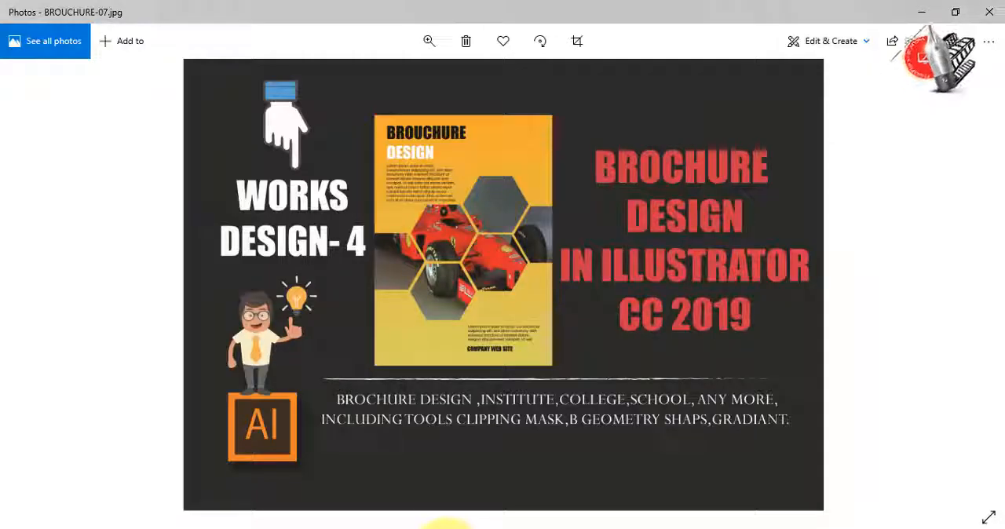
{"action": "left_click", "coordinate": [446, 526]}
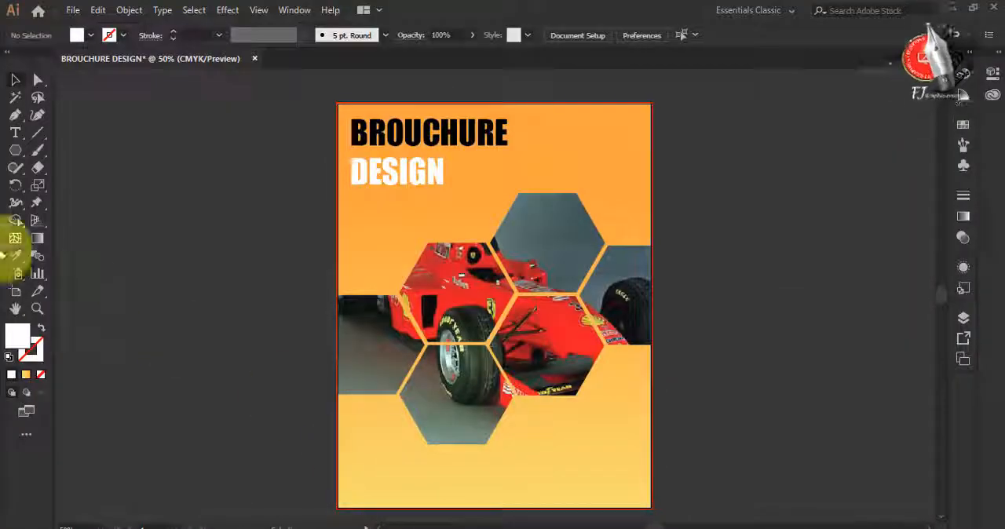
Add a five-line Lorem ipsum text block directly beneath the title, about as wide as the word "BROUCHURE", and deselect it
{"action": "left_click", "coordinate": [15, 133]}
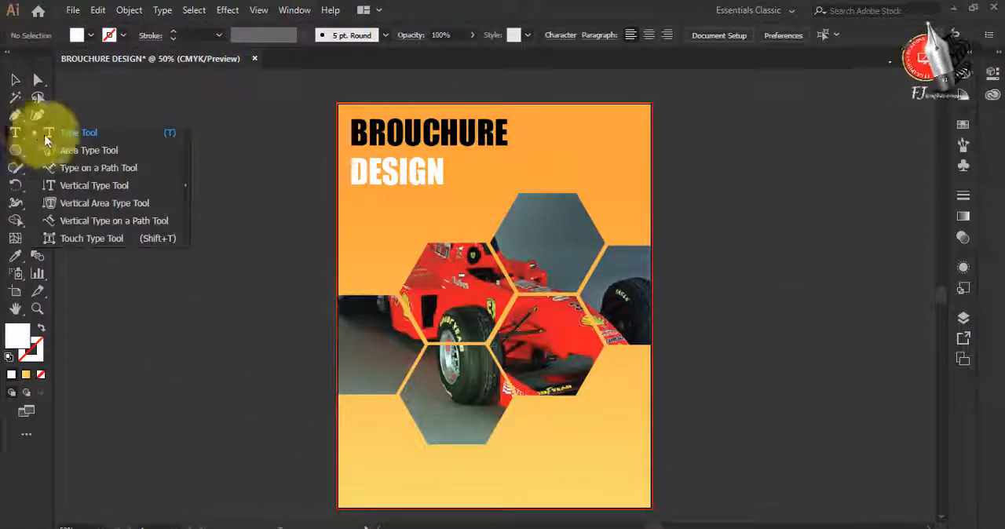
{"action": "left_click", "coordinate": [54, 135]}
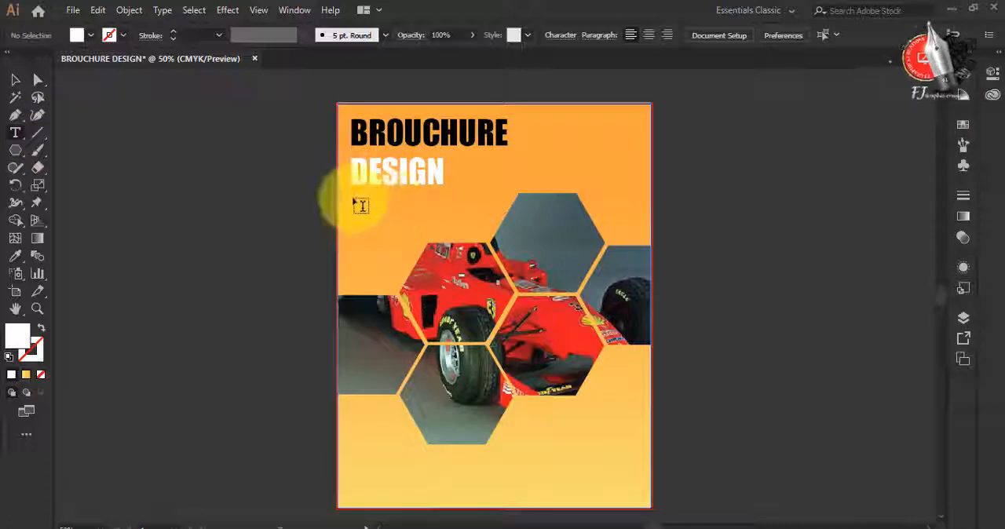
{"action": "left_click_drag", "start_coordinate": [361, 206], "coordinate": [502, 241]}
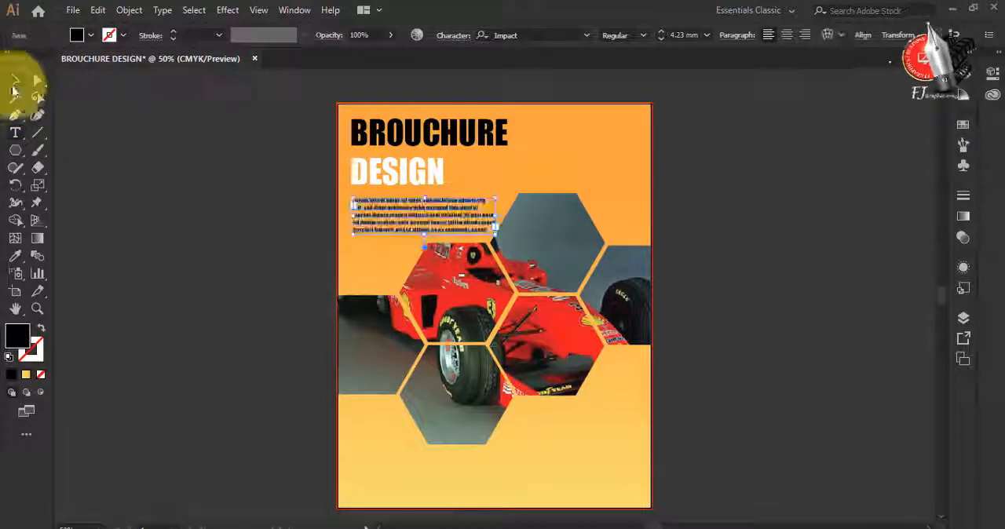
{"action": "left_click", "coordinate": [14, 88]}
{"action": "left_click", "coordinate": [724, 350]}
Add a four-line Lorem ipsum text block near the page's lower-right corner and nudge it slightly away from the page edge
{"action": "scroll", "coordinate": [724, 350], "scroll_direction": "down", "scroll_amount": 1}
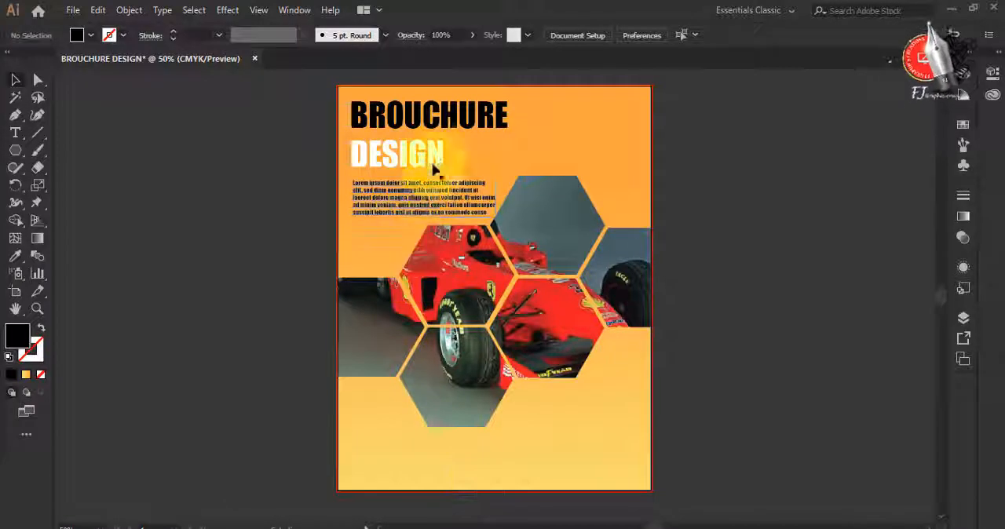
{"action": "left_click", "coordinate": [15, 133]}
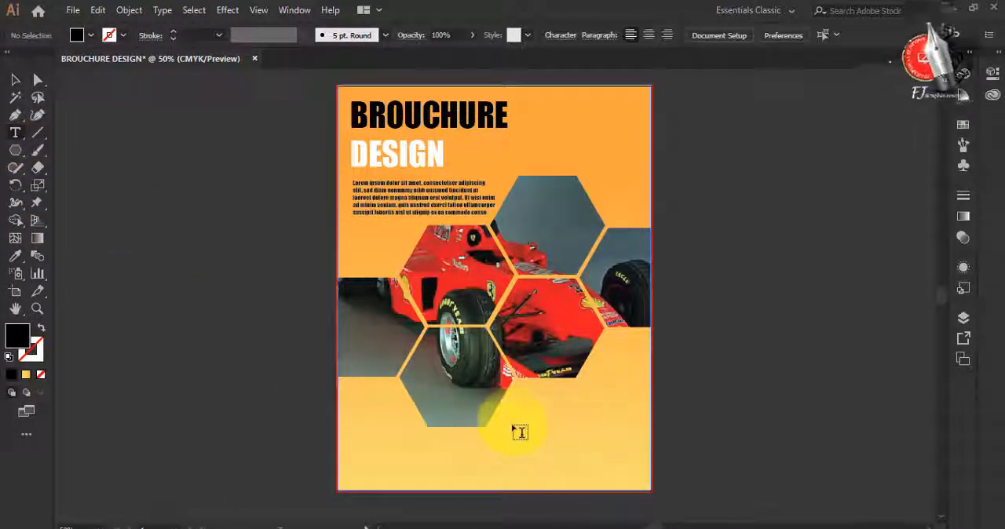
{"action": "mouse_move", "coordinate": [512, 424]}
{"action": "left_mouse_down"}
{"action": "mouse_move", "coordinate": [651, 460]}
{"action": "mouse_move", "coordinate": [644, 456]}
{"action": "left_mouse_up"}
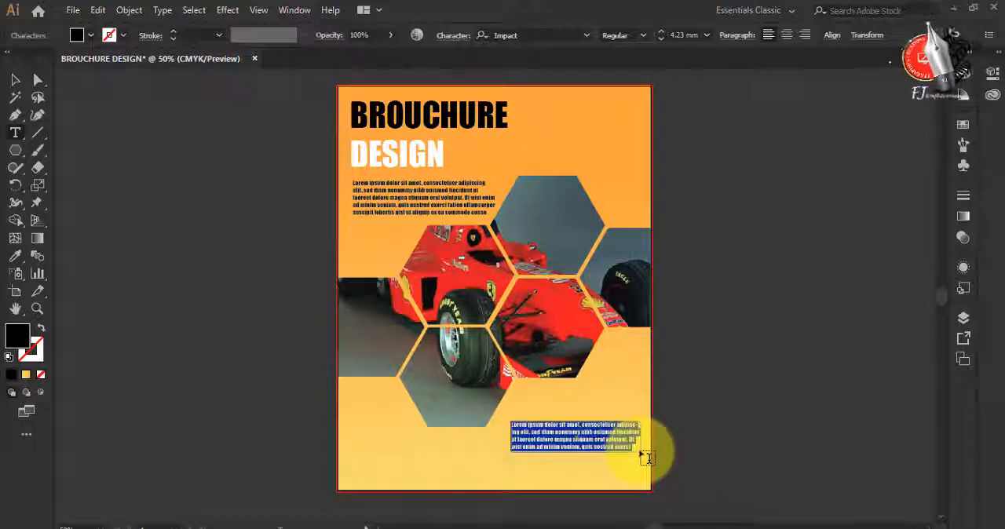
{"action": "left_click", "coordinate": [15, 79]}
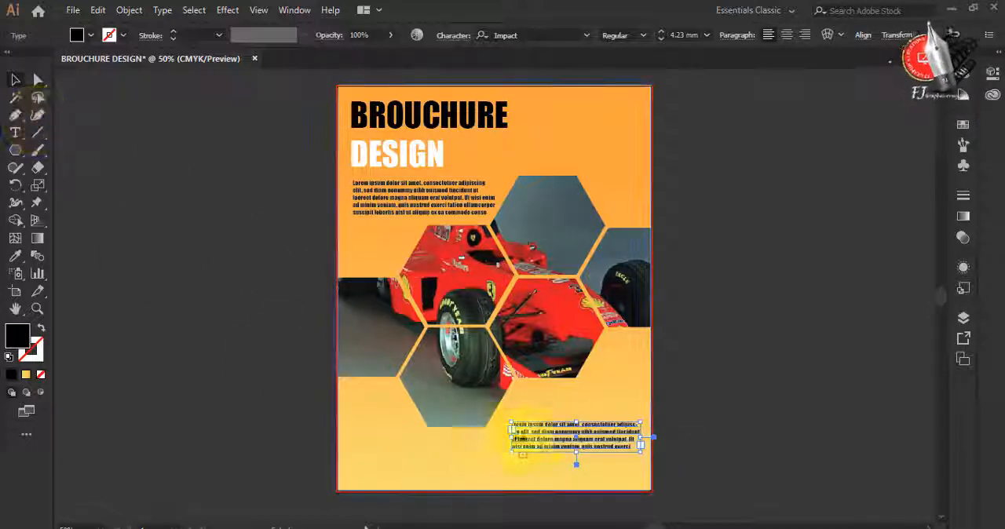
{"action": "left_click_drag", "start_coordinate": [543, 442], "coordinate": [534, 442]}
{"action": "left_click", "coordinate": [724, 451]}
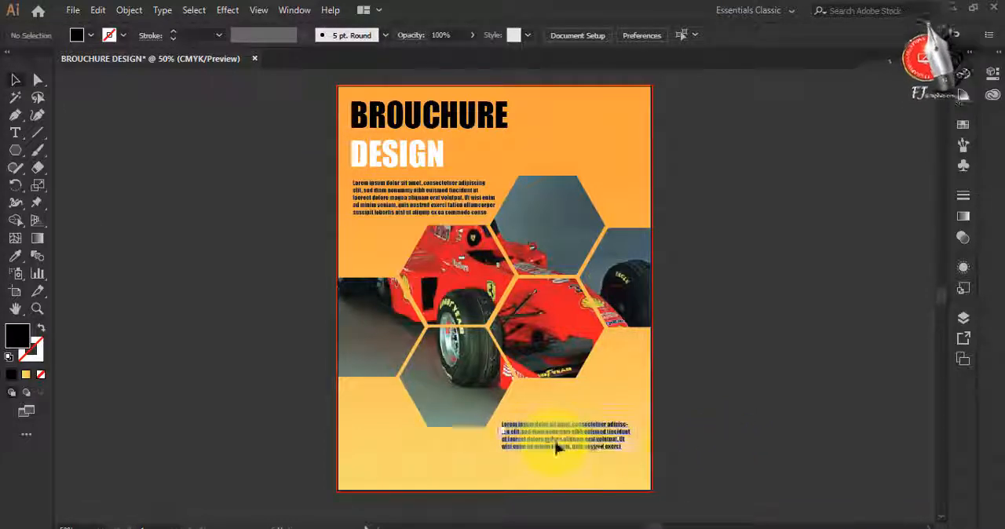
{"action": "left_click_drag", "start_coordinate": [556, 447], "coordinate": [562, 447]}
{"action": "left_click", "coordinate": [745, 406]}
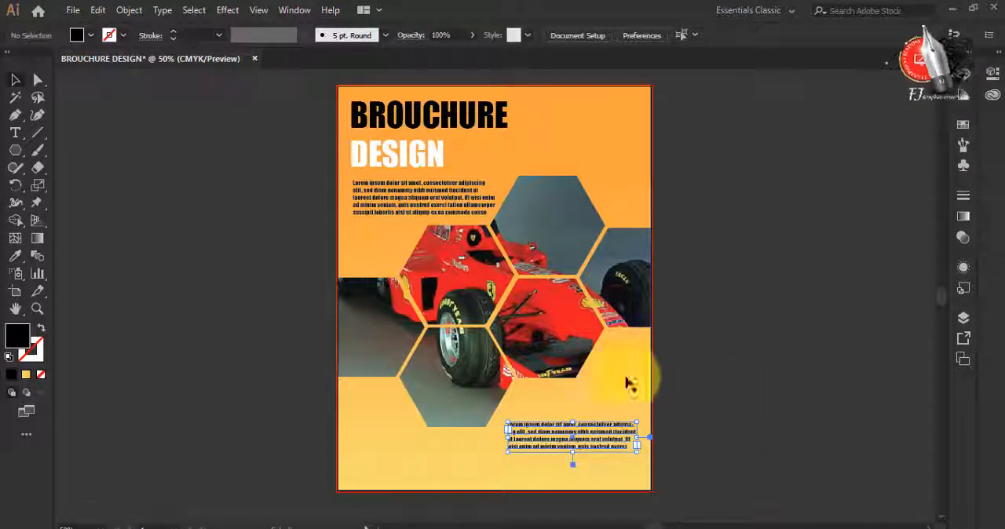
{"action": "left_click", "coordinate": [13, 133]}
{"action": "scroll", "coordinate": [534, 488], "scroll_direction": "up", "scroll_amount": 2}
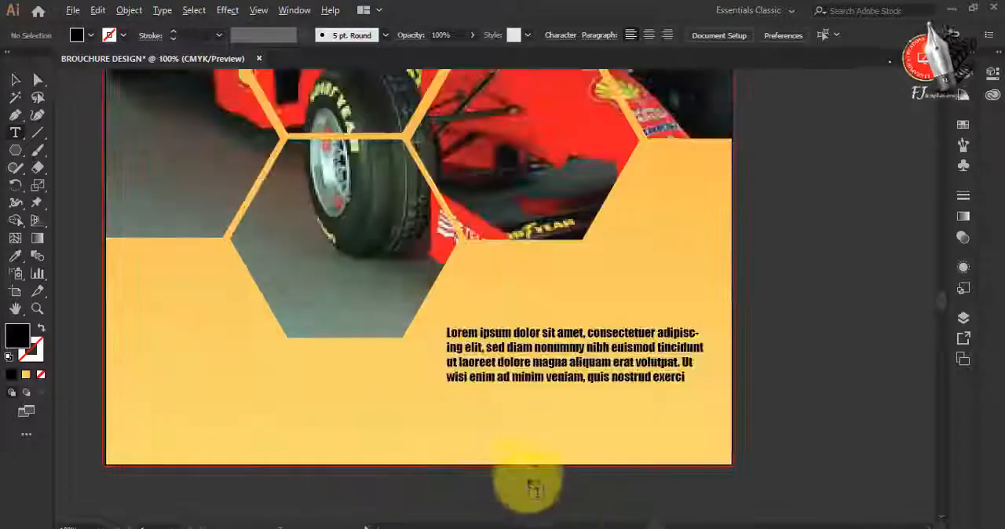
{"action": "left_click", "coordinate": [430, 424]}
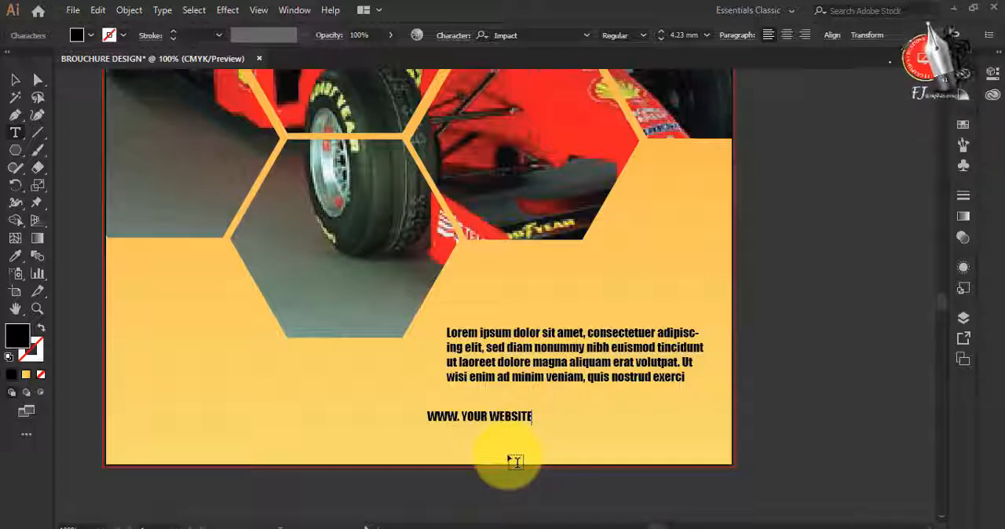
{"action": "type", "text": ".IN"}
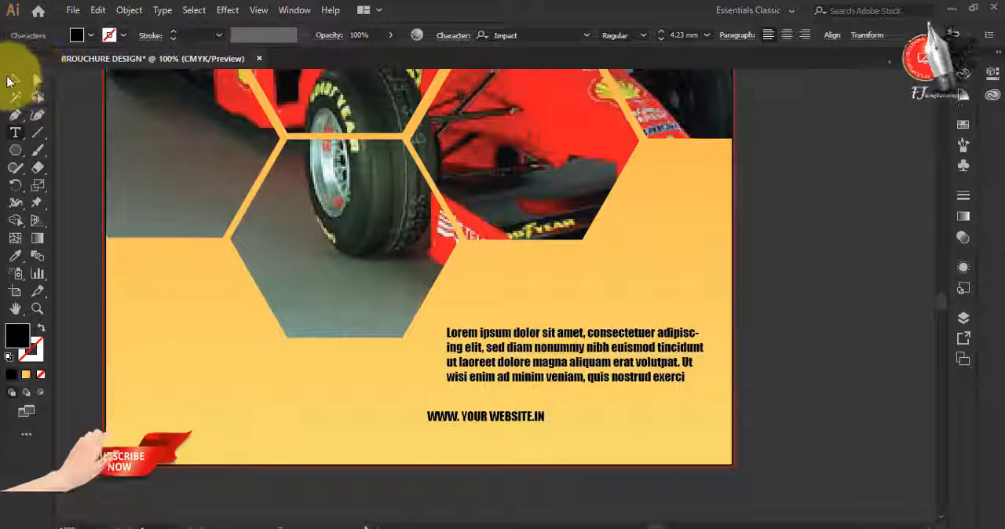
{"action": "left_click", "coordinate": [15, 79]}
Set the website line's font to Century Gothic
{"action": "left_click", "coordinate": [544, 36]}
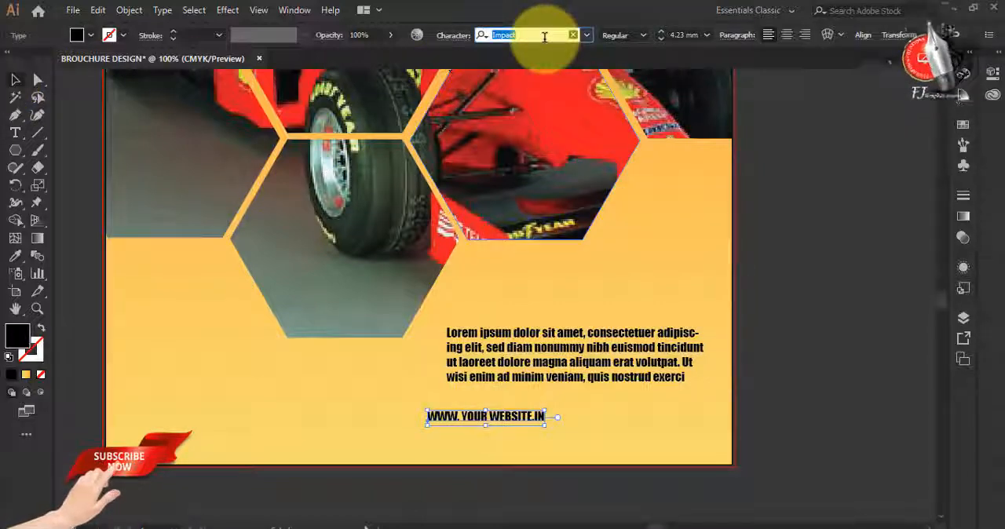
{"action": "type", "text": "c"}
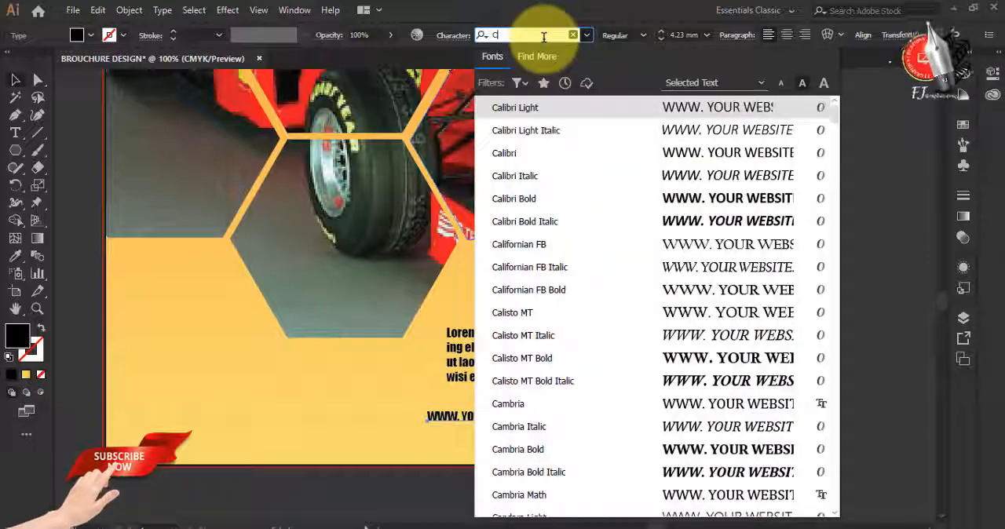
{"action": "type", "text": "e"}
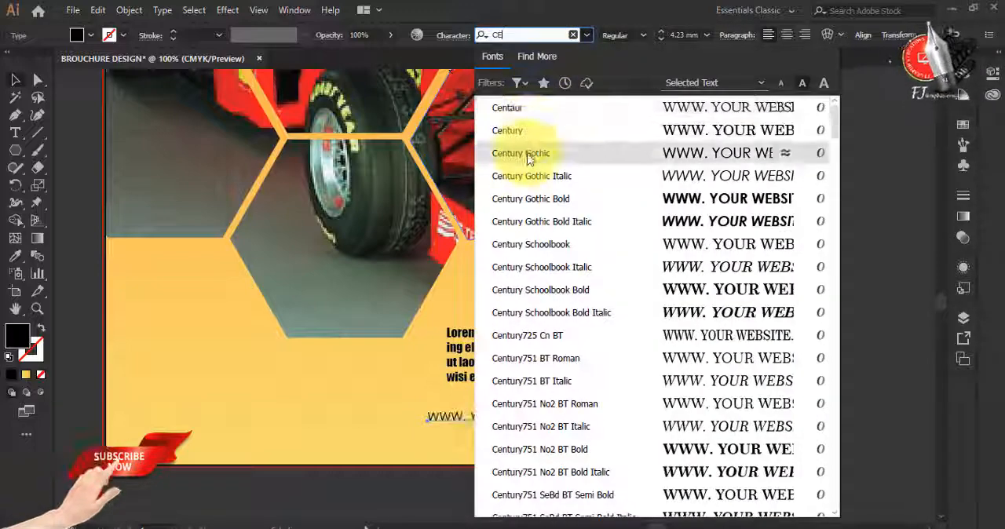
{"action": "left_click", "coordinate": [527, 156]}
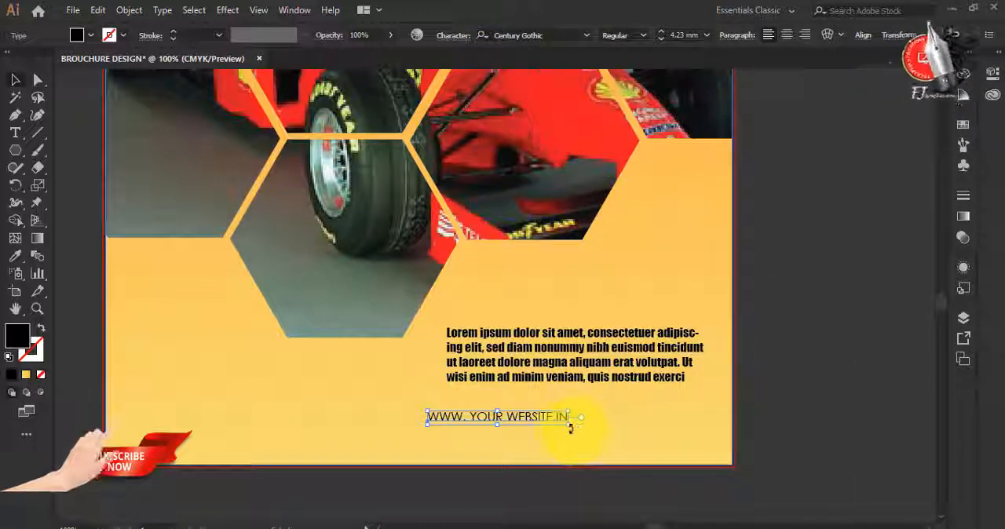
Align the website line with the lower paragraph's left edge and set its text size to 5 mm
{"action": "left_click_drag", "start_coordinate": [571, 428], "coordinate": [650, 436]}
{"action": "left_click_drag", "start_coordinate": [566, 427], "coordinate": [584, 431]}
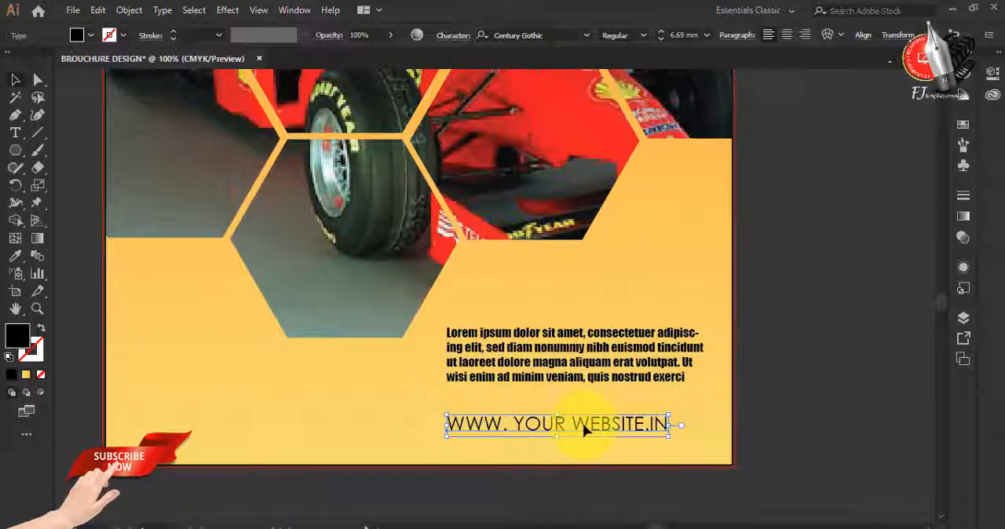
{"action": "left_click", "coordinate": [661, 39]}
{"action": "left_click", "coordinate": [661, 38]}
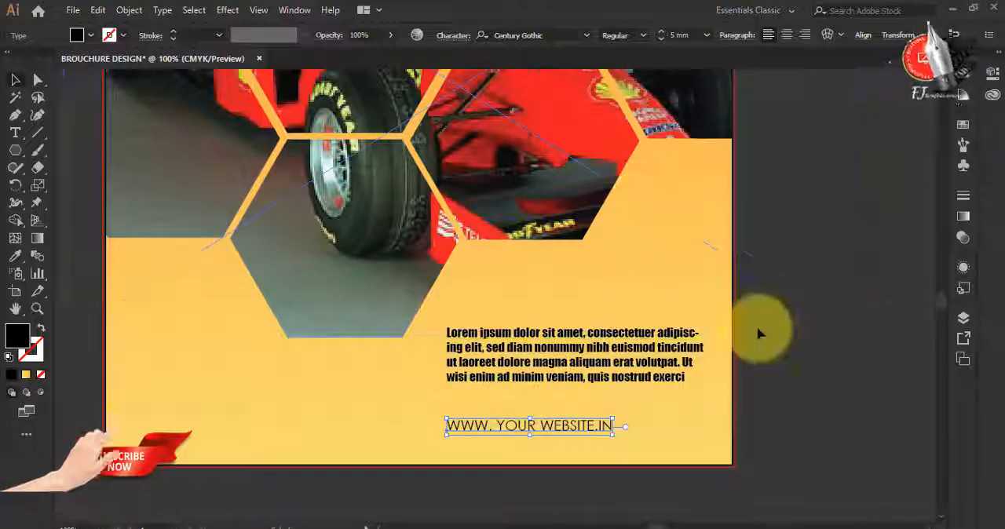
{"action": "left_click", "coordinate": [762, 353]}
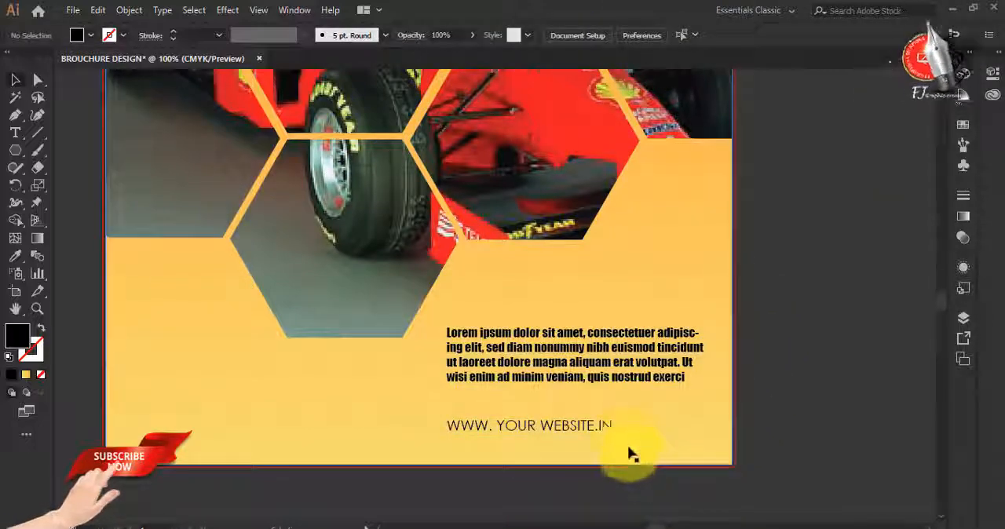
Move the website line up so it sits directly beneath the last line of the lower paragraph
{"action": "scroll", "coordinate": [628, 455], "scroll_direction": "down", "scroll_amount": 1}
{"action": "scroll", "coordinate": [622, 445], "scroll_direction": "down", "scroll_amount": 1}
{"action": "scroll", "coordinate": [623, 449], "scroll_direction": "up", "scroll_amount": 2}
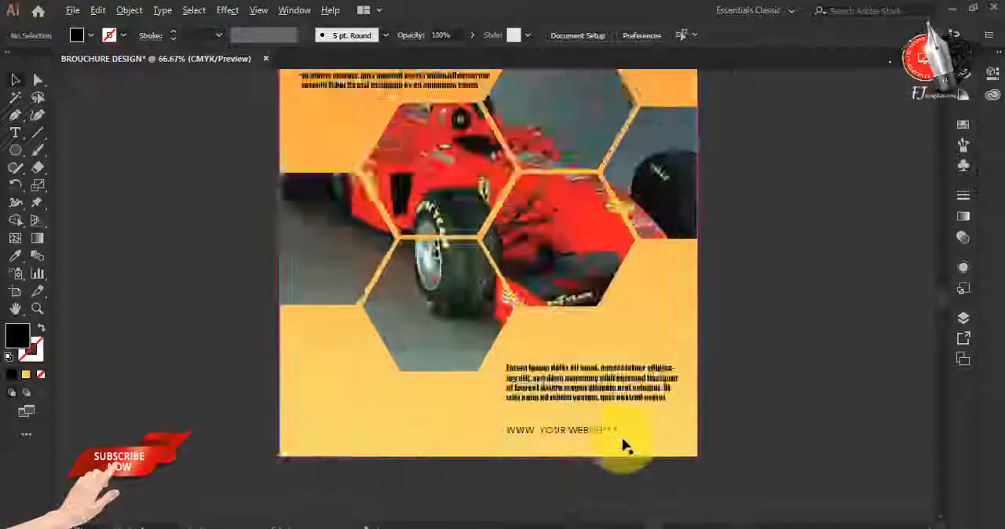
{"action": "left_click_drag", "start_coordinate": [590, 434], "coordinate": [583, 403]}
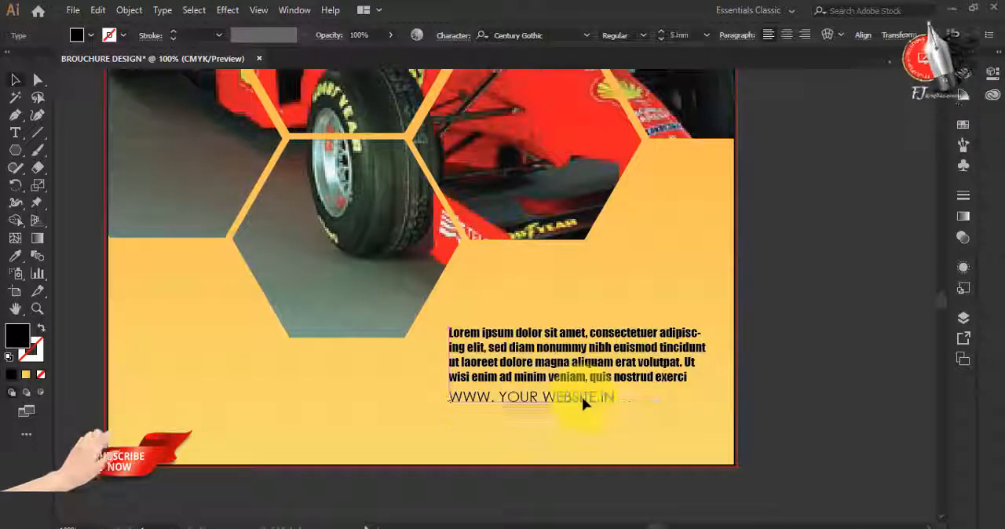
Increase the website line's tracking to about 300 so it matches the lower paragraph's width, and deselect it
{"action": "key", "text": "ctrl+t"}
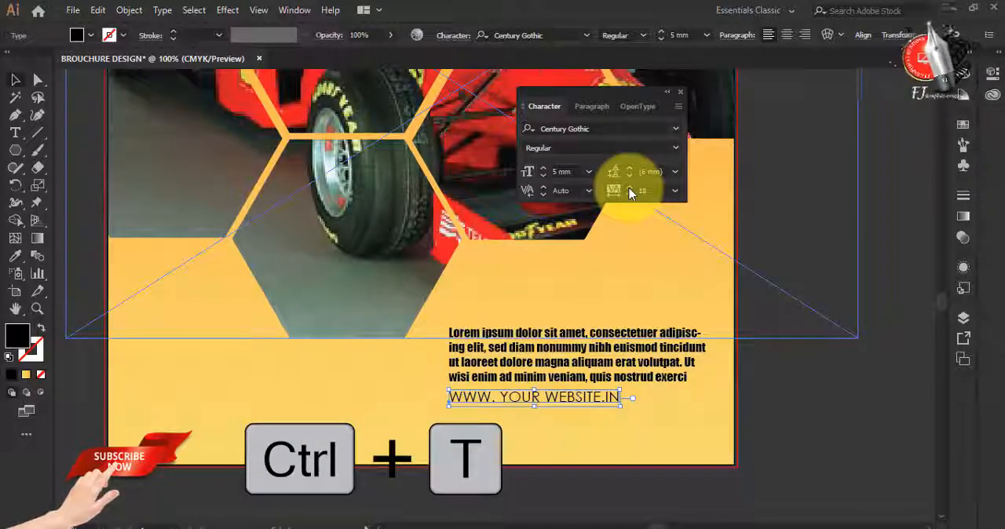
{"action": "left_click", "coordinate": [629, 188]}
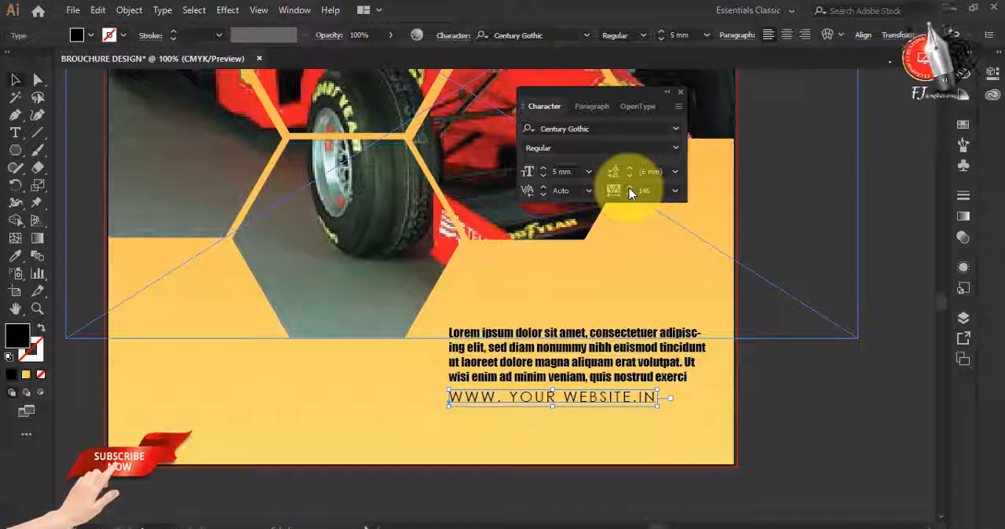
{"action": "left_click", "coordinate": [630, 189]}
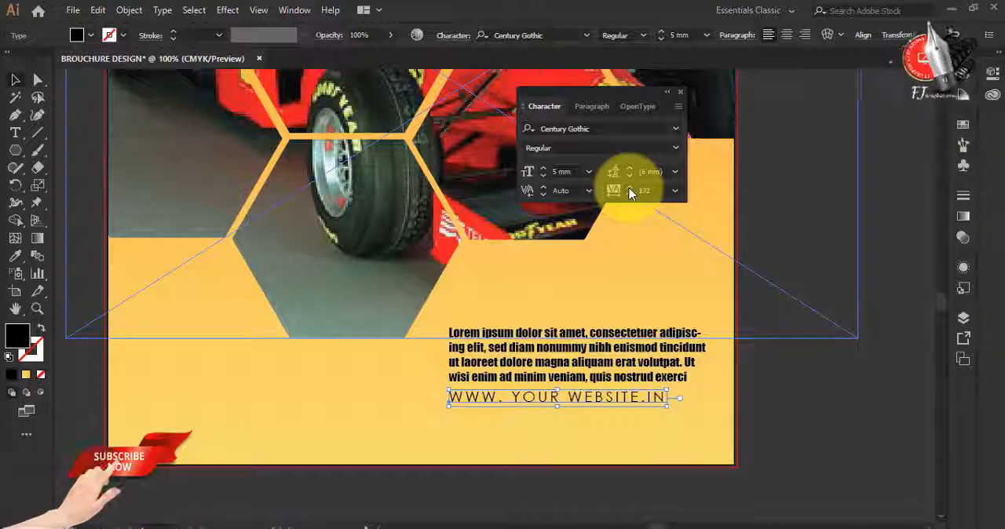
{"action": "left_click", "coordinate": [629, 189]}
{"action": "left_click", "coordinate": [630, 189]}
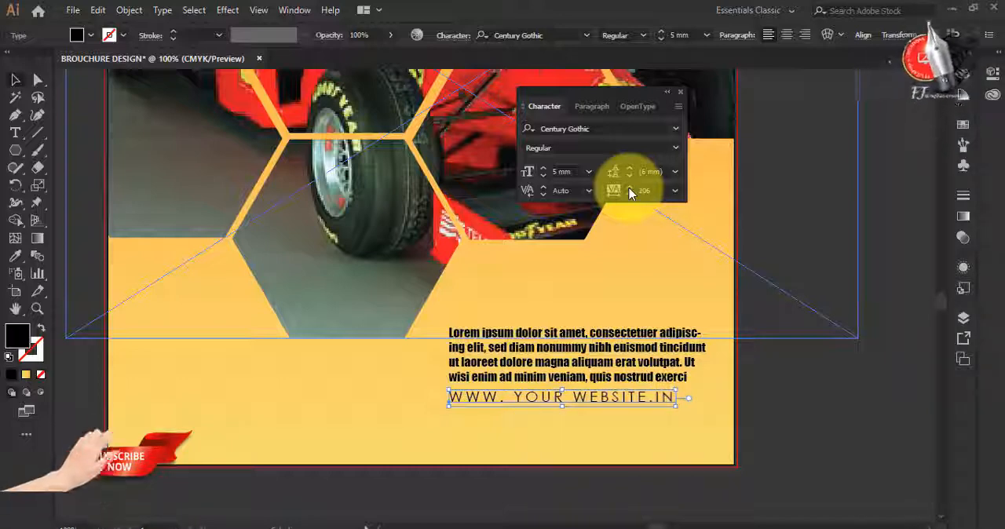
{"action": "left_click", "coordinate": [630, 190]}
{"action": "left_click", "coordinate": [629, 190]}
{"action": "left_click", "coordinate": [630, 189]}
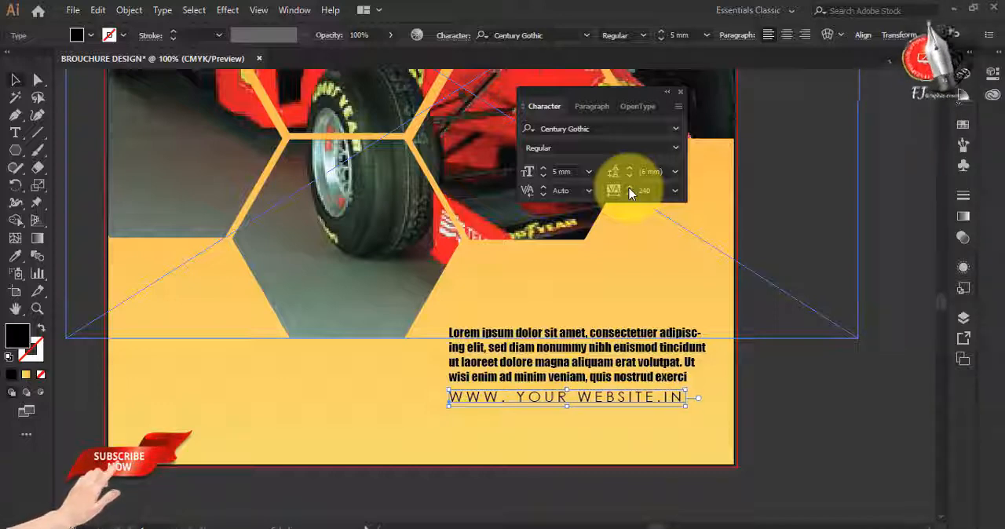
{"action": "left_click", "coordinate": [630, 189]}
{"action": "left_click", "coordinate": [630, 189]}
{"action": "left_click", "coordinate": [630, 189]}
{"action": "left_click", "coordinate": [630, 189]}
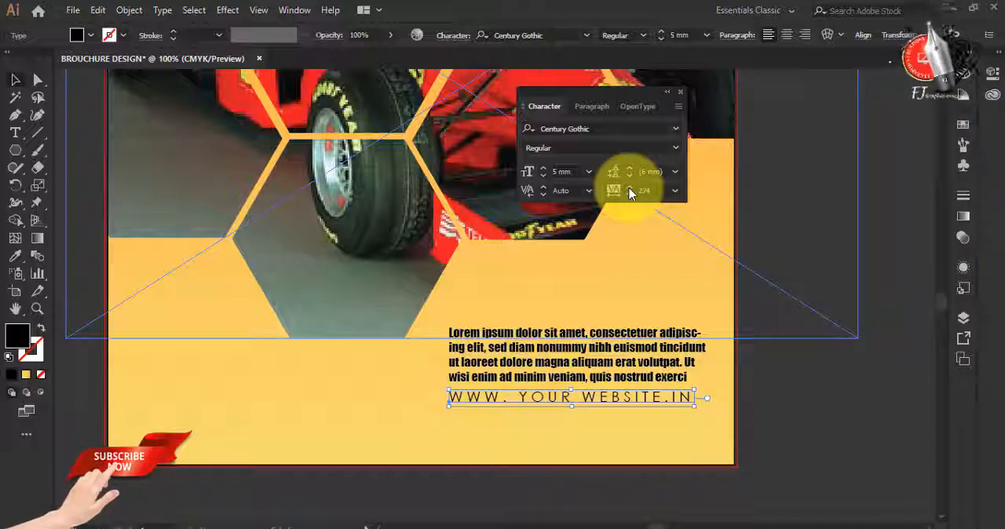
{"action": "left_click", "coordinate": [630, 189]}
{"action": "left_click", "coordinate": [629, 189]}
{"action": "left_click", "coordinate": [629, 189]}
{"action": "left_click", "coordinate": [630, 190]}
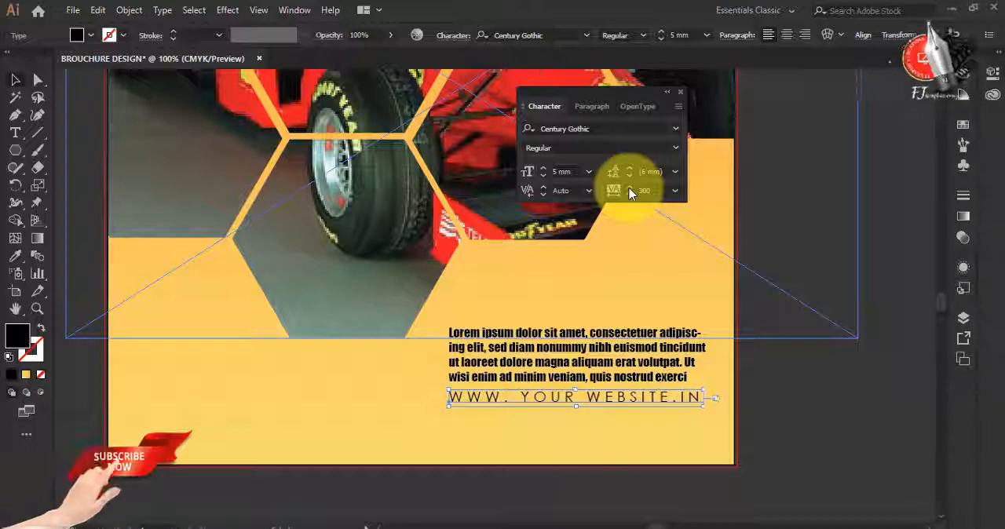
{"action": "left_click", "coordinate": [629, 189]}
{"action": "left_click", "coordinate": [680, 92]}
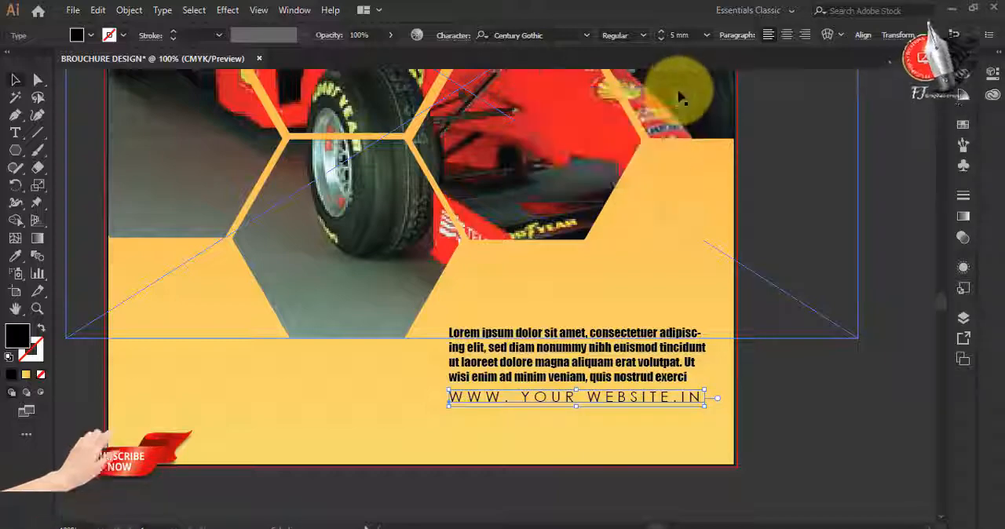
{"action": "key", "text": "ctrl+0"}
{"action": "left_click", "coordinate": [15, 87]}
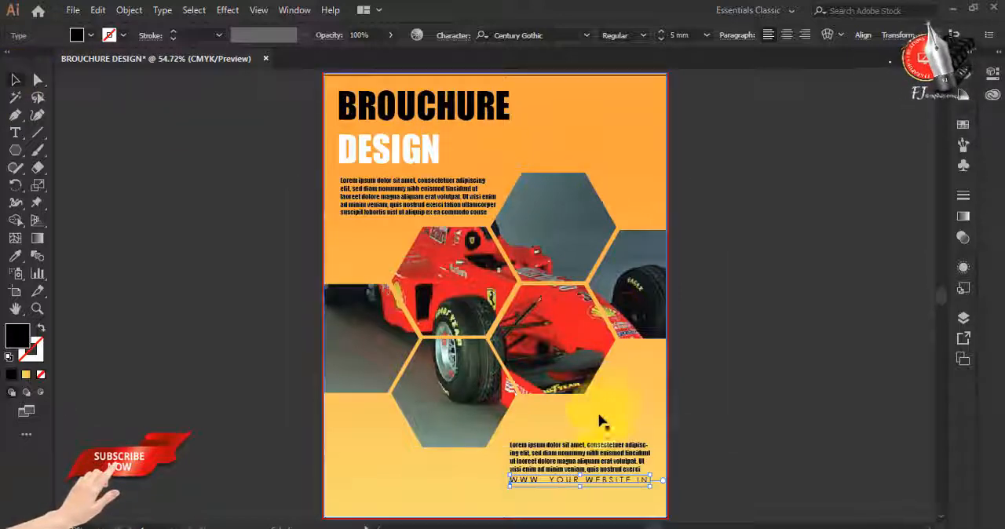
{"action": "left_click", "coordinate": [670, 423]}
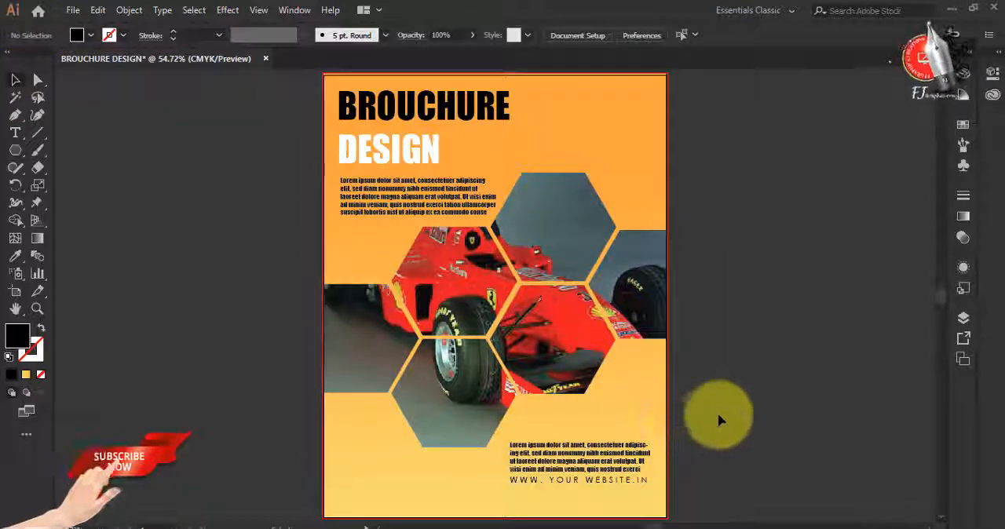